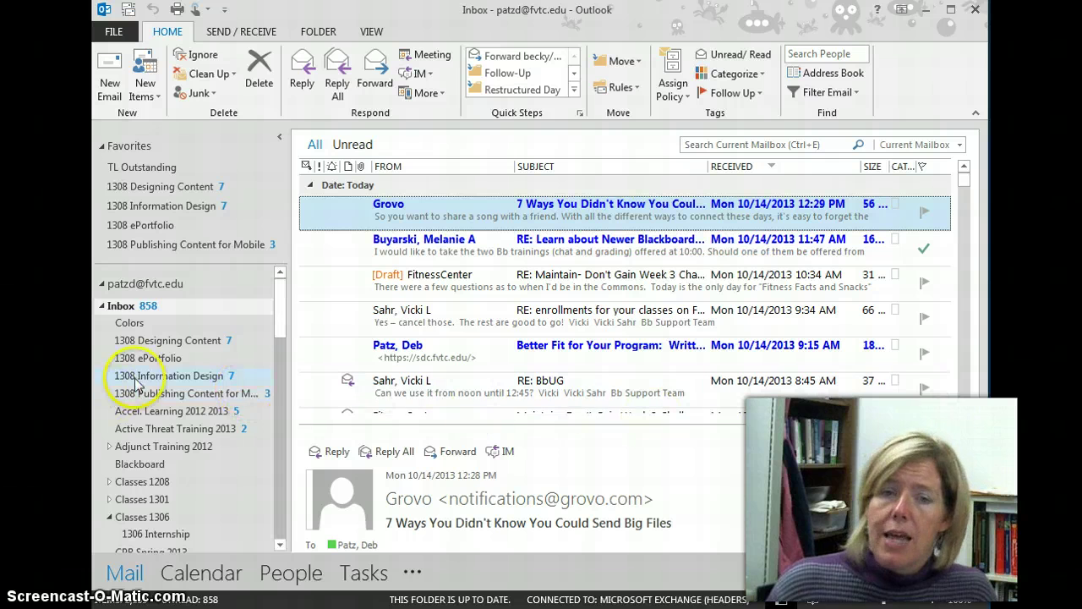
Step: Open the empty First Forum 2011 folder, then switch to the browser showing the FVTC intranet
drag(280, 307, 270, 358)
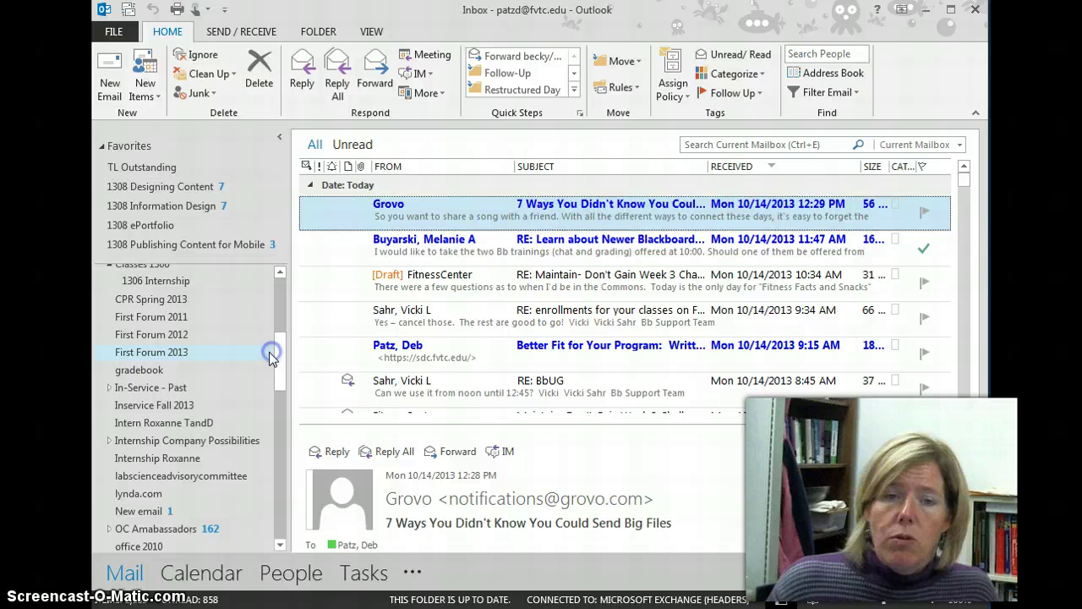
click(142, 320)
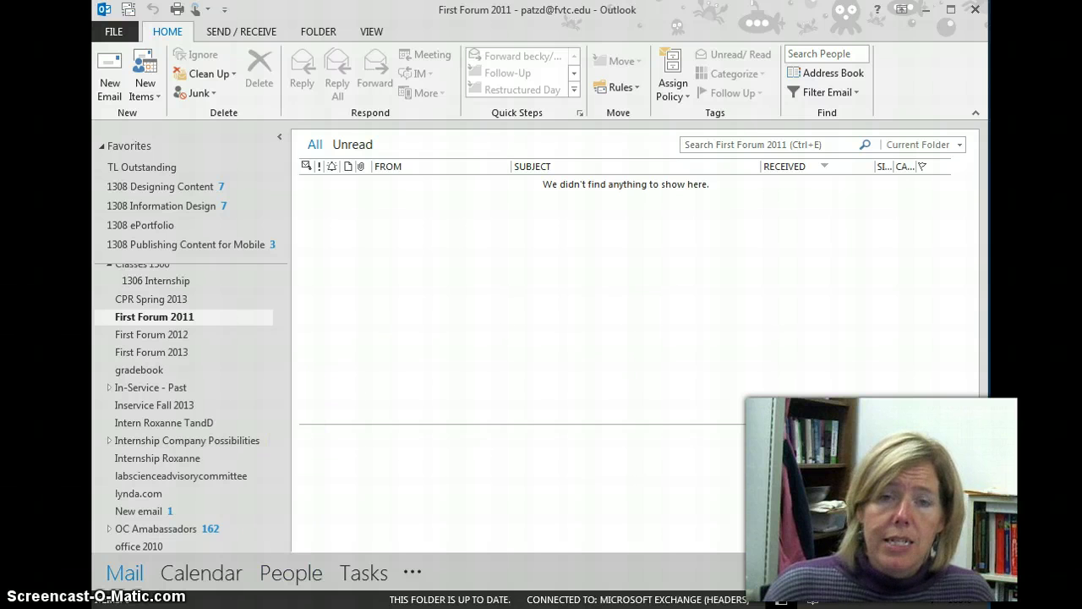
key(alt+Tab)
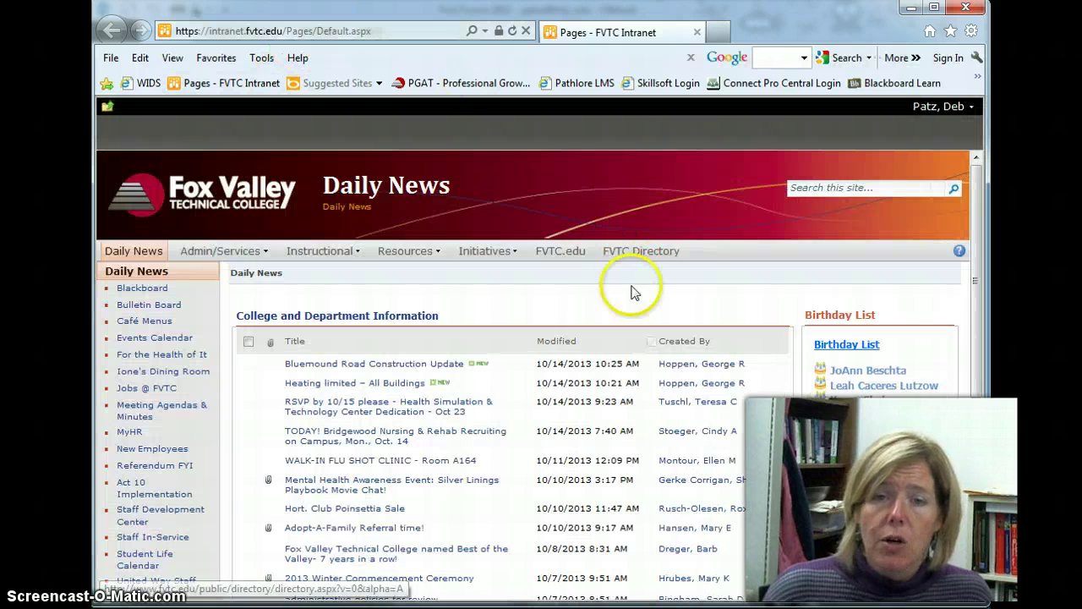
Step: Visit the public FVTC.edu website from the intranet, then close Internet Explorer
click(571, 252)
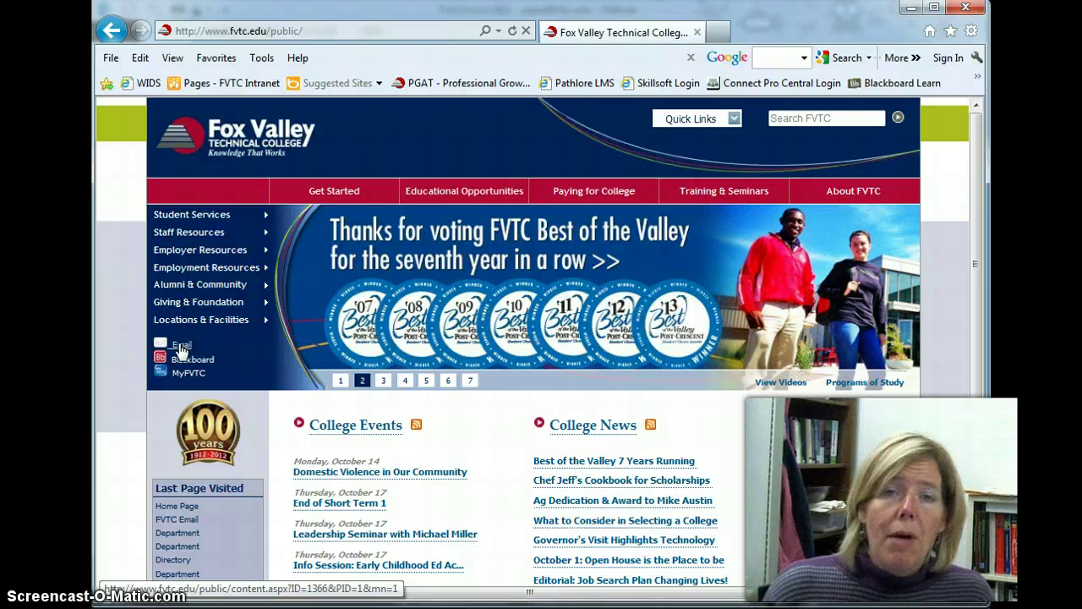
click(181, 347)
click(953, 29)
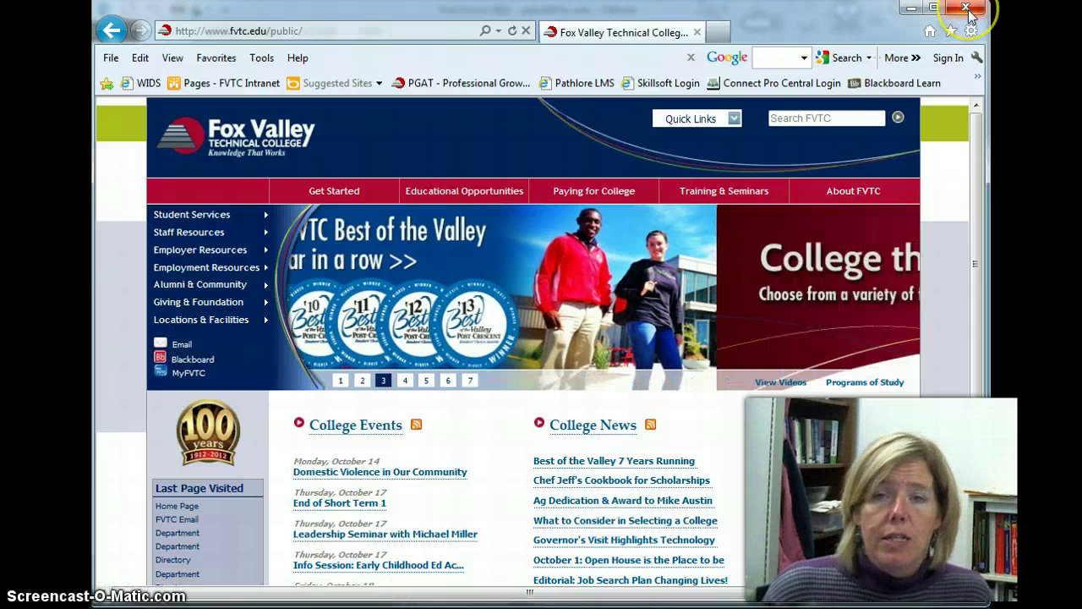
click(967, 10)
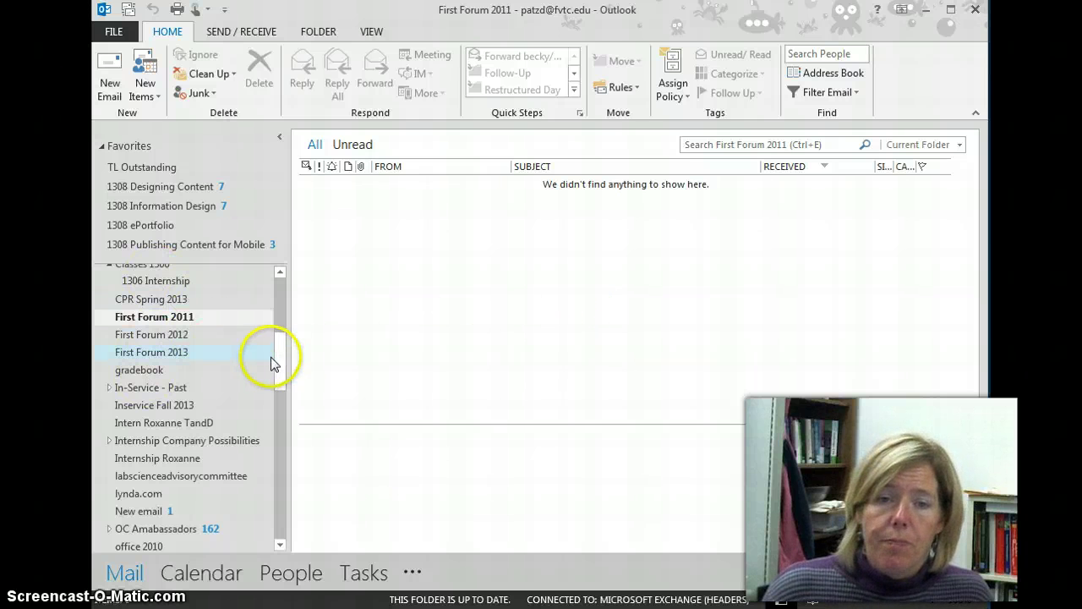
Step: Search the Inbox's current mailbox for 'restructured'
drag(284, 357, 280, 298)
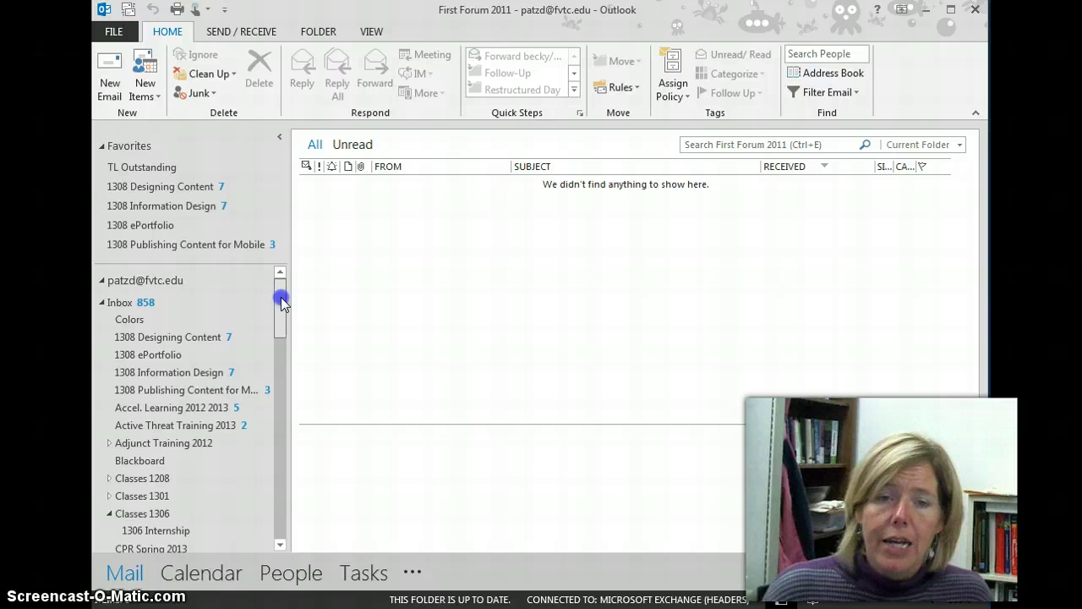
click(120, 306)
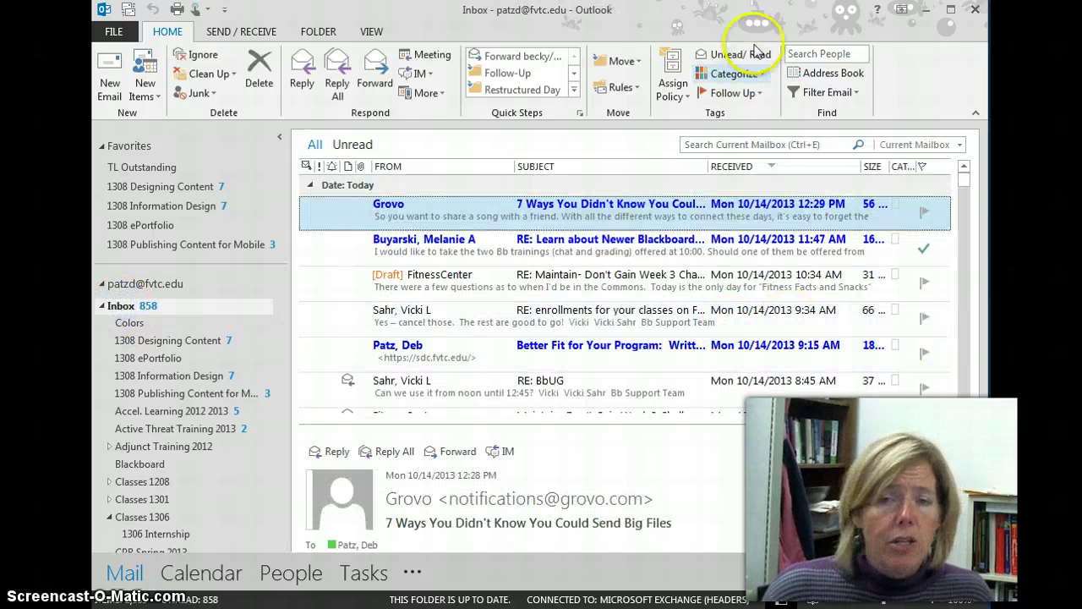
click(688, 144)
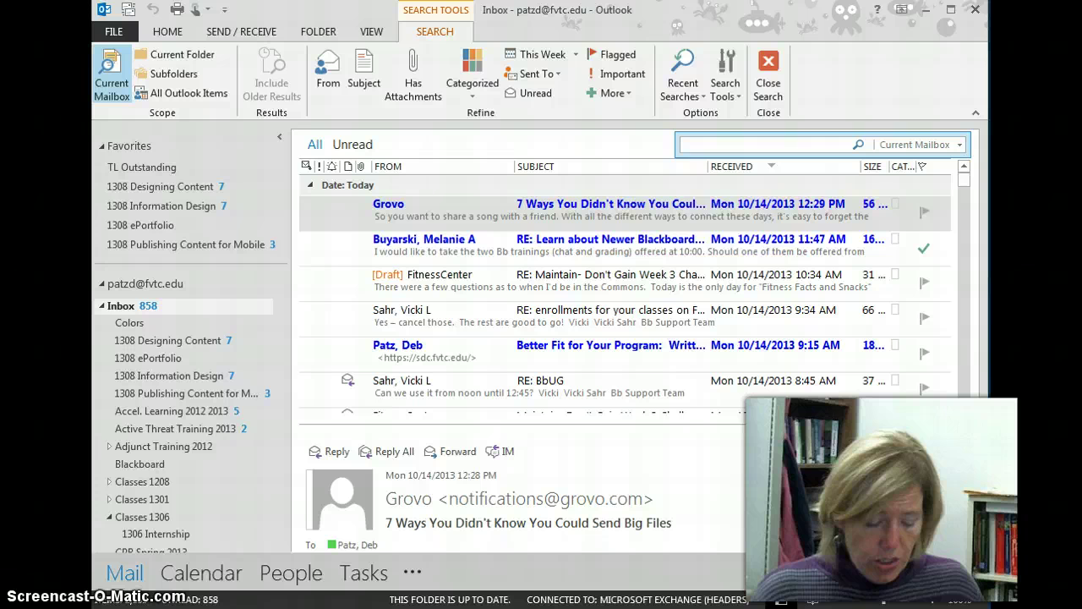
text(restruc)
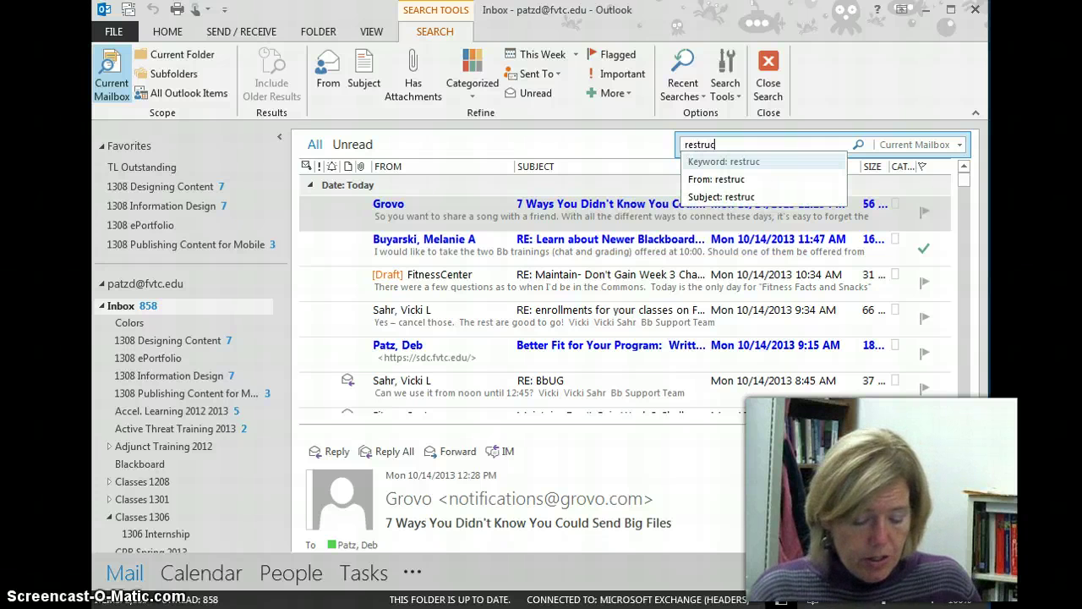
text(tur)
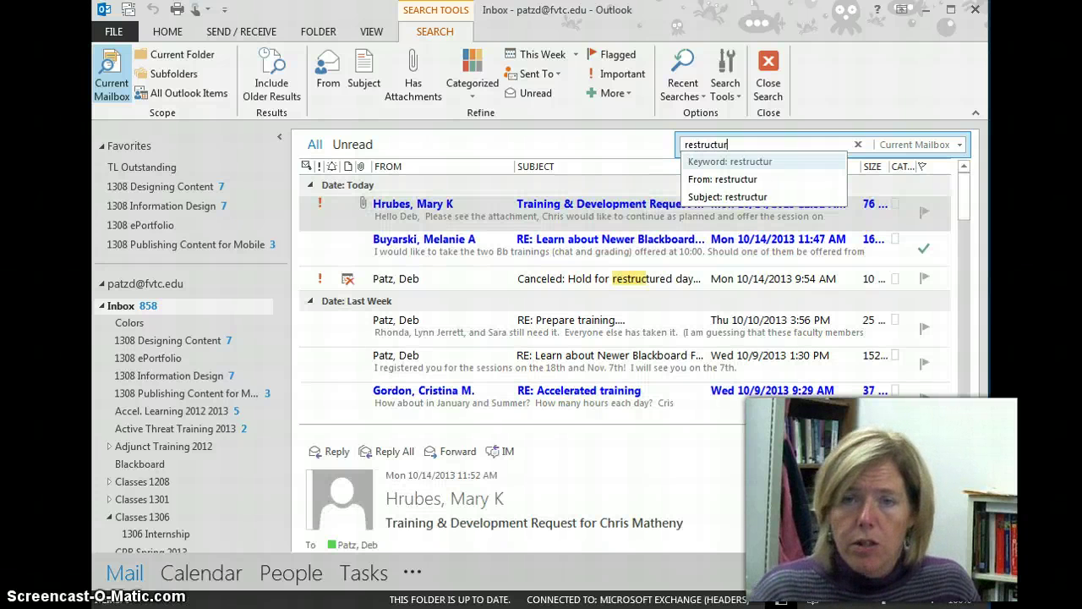
text(ed)
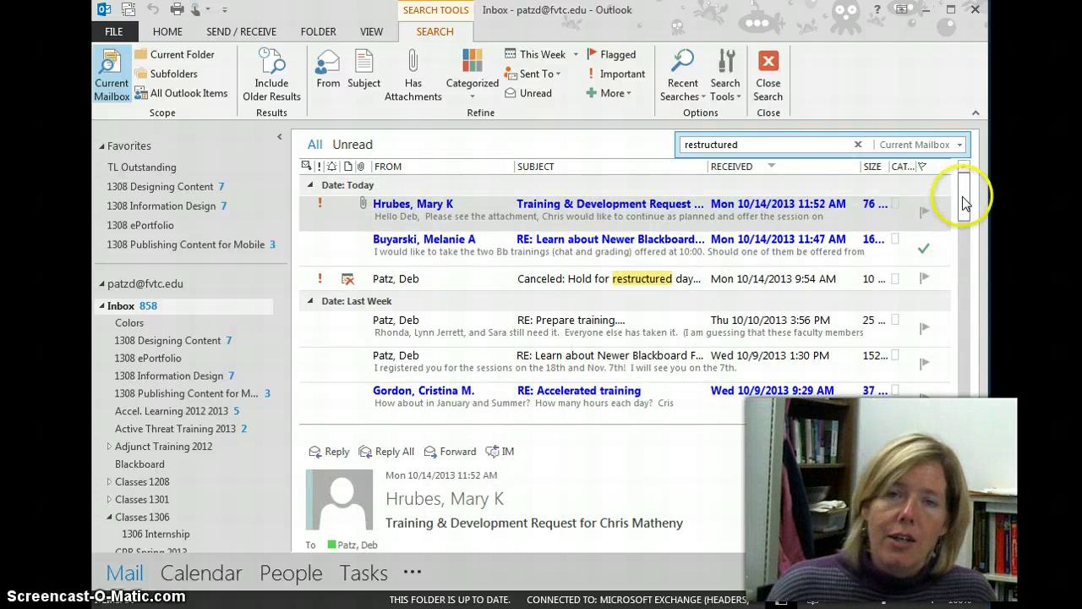
Step: Include older messages in the 'restructured' results, then clear the search
drag(968, 201, 959, 394)
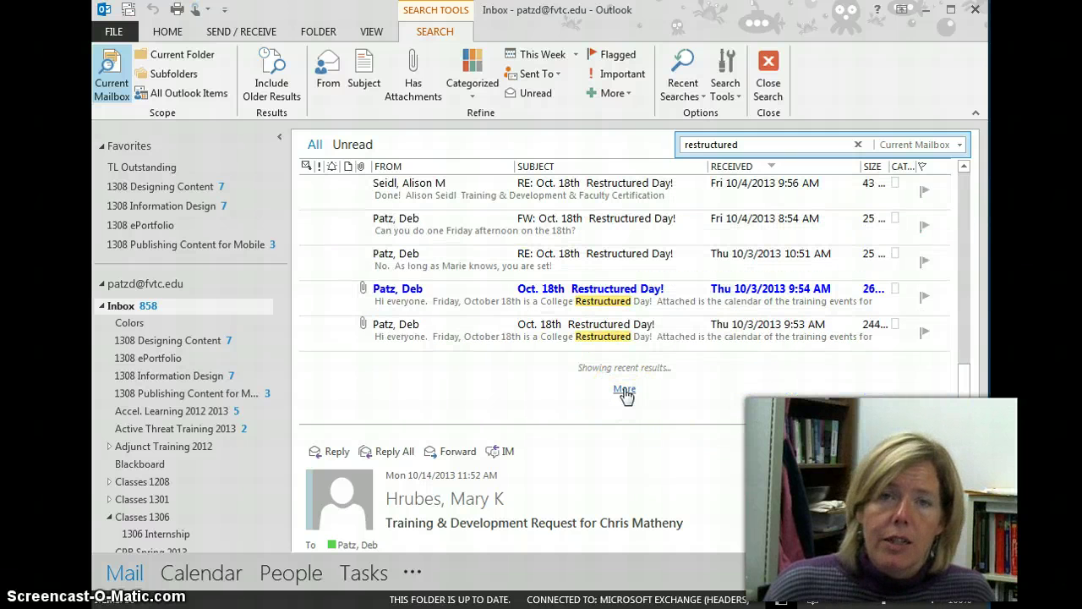
click(951, 260)
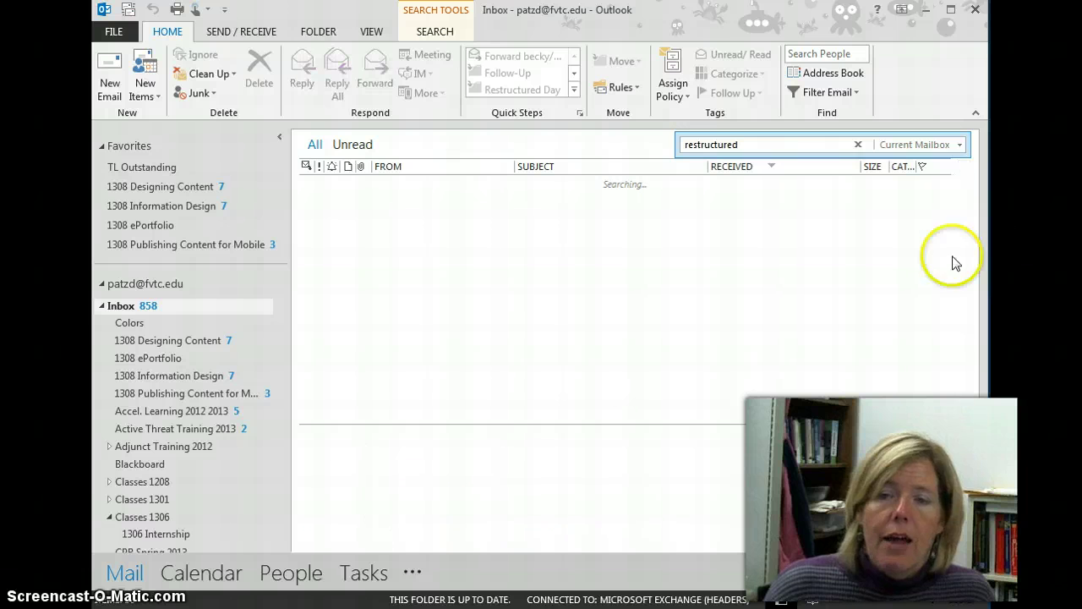
click(971, 202)
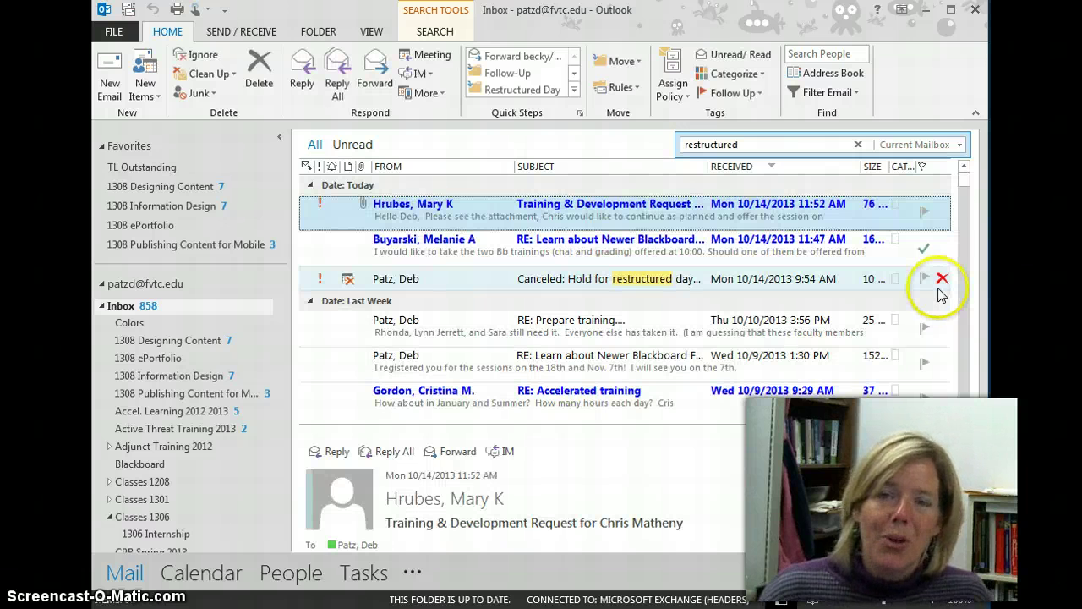
drag(971, 177, 954, 162)
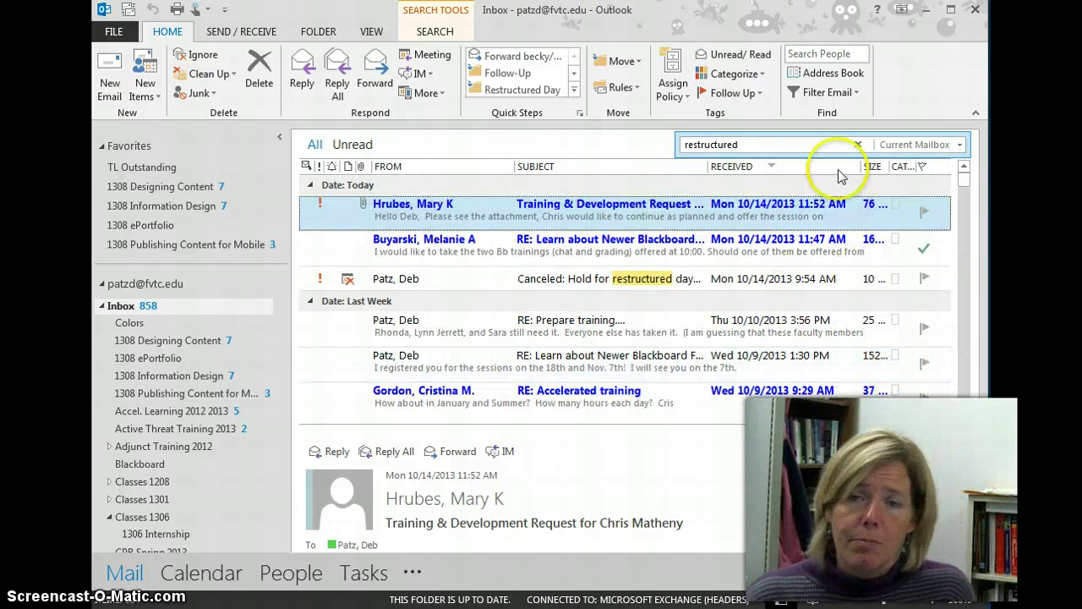
click(771, 146)
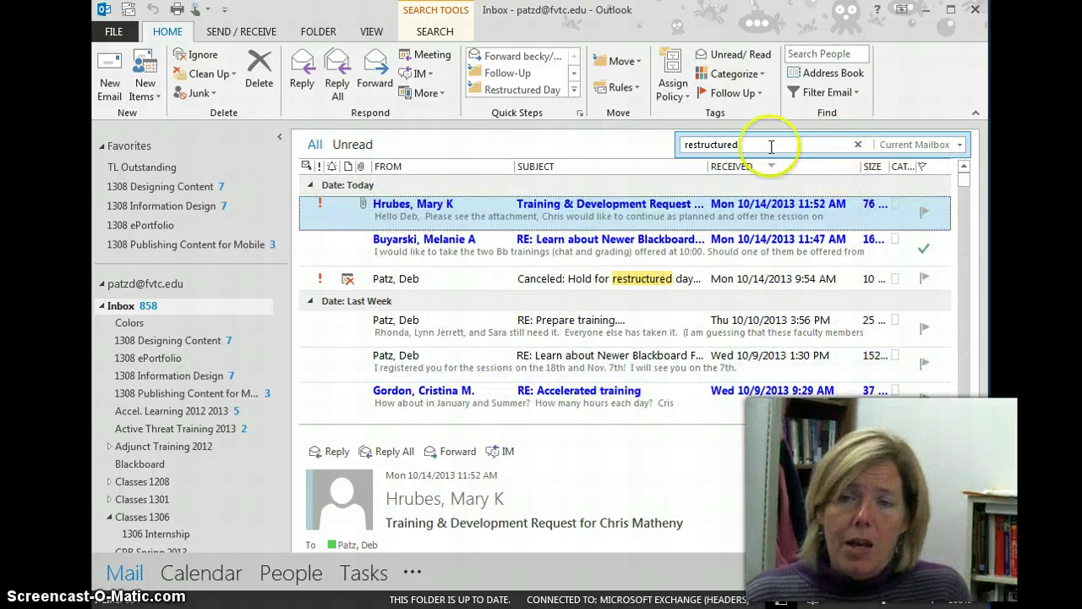
click(861, 147)
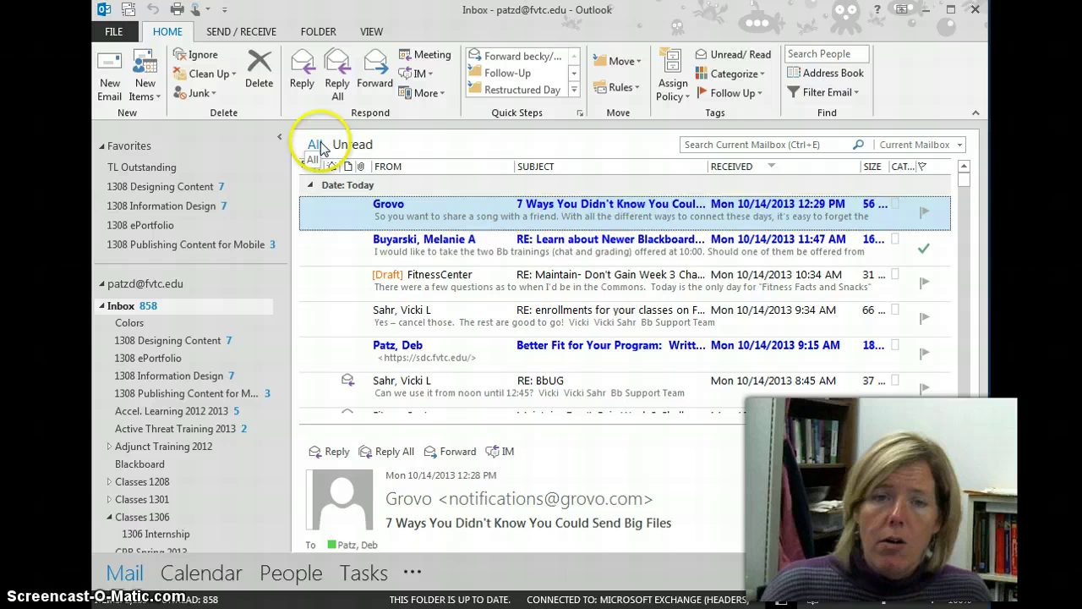
click(354, 146)
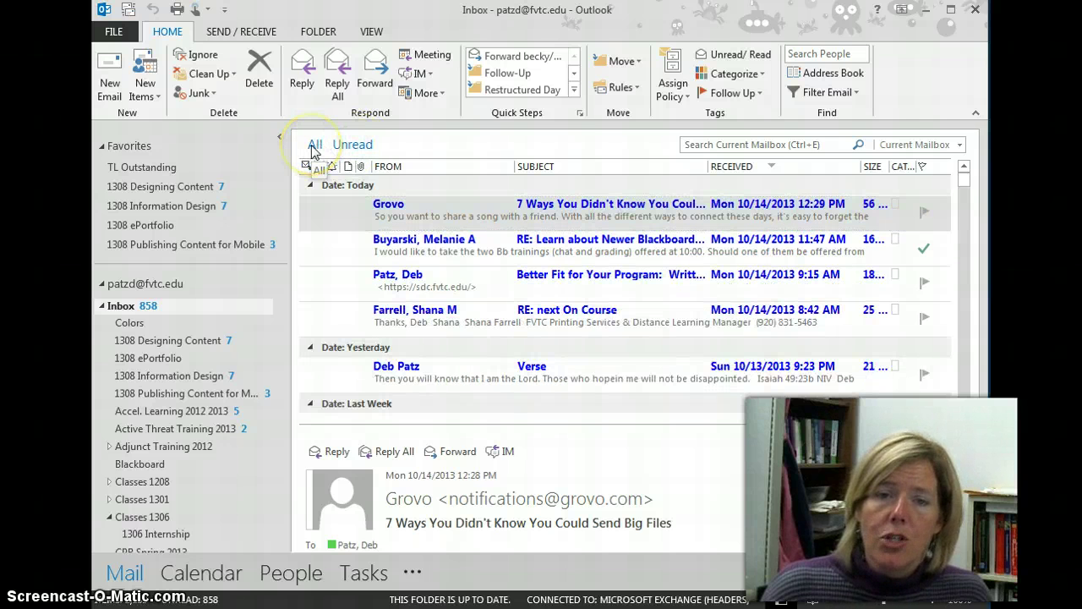
click(314, 147)
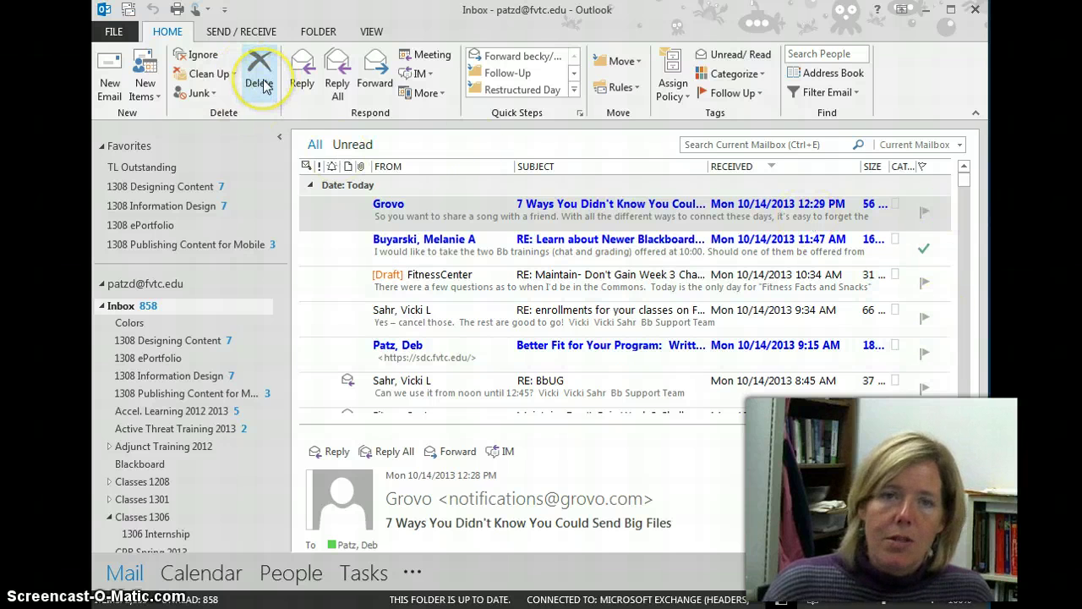
click(336, 180)
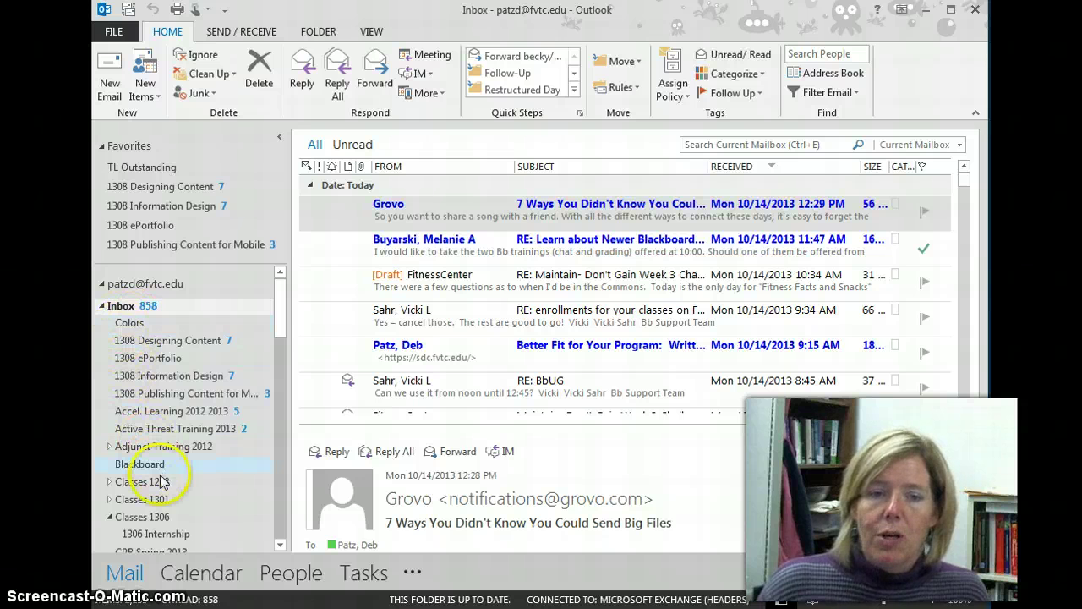
Step: Drag the Blackboard folder up to sit directly below Colors in the Inbox subfolders
click(132, 470)
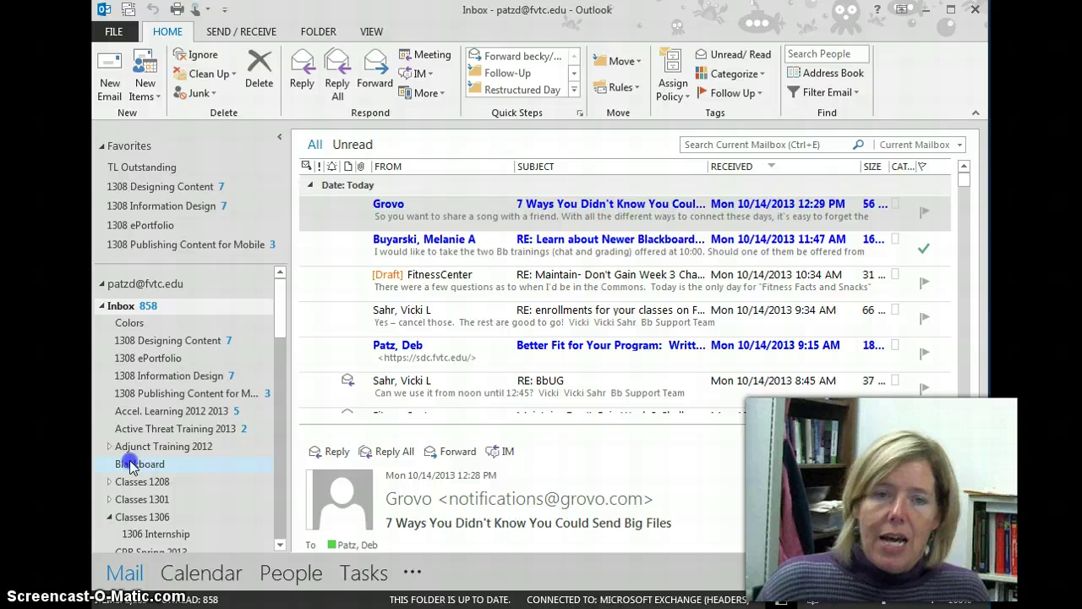
drag(131, 467, 138, 330)
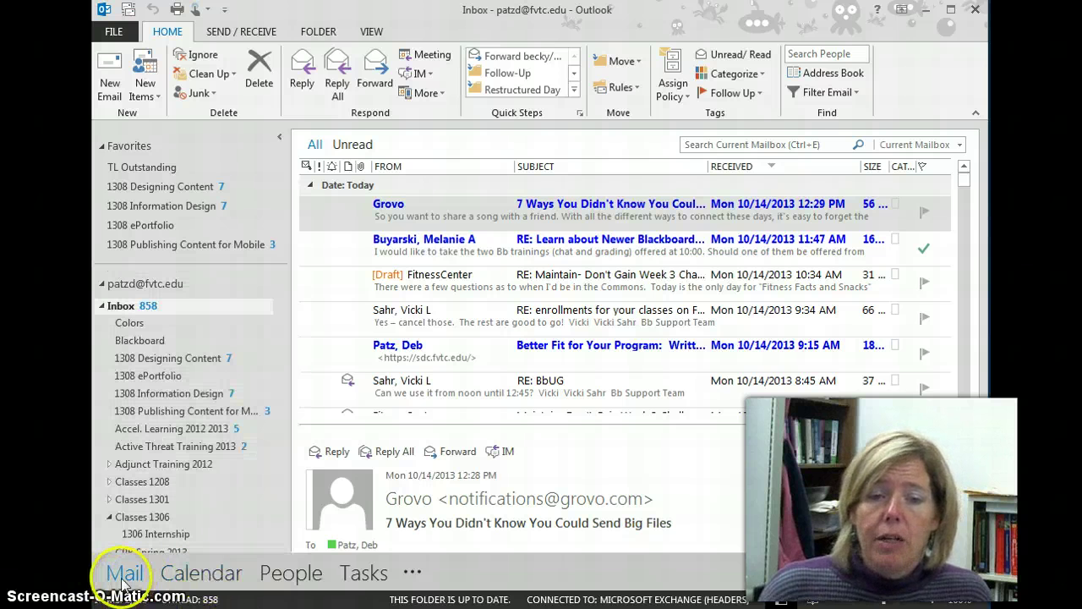
Step: View the October 14, 2013 calendar day and its Appleton, WI weather locations, then return to Mail
mouse_move(203, 577)
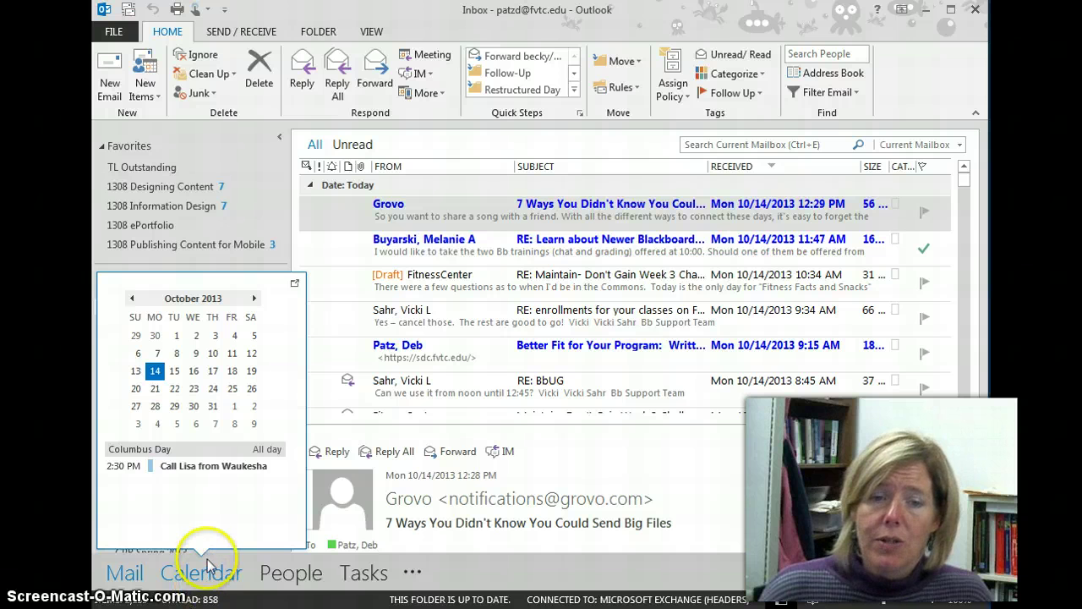
click(207, 575)
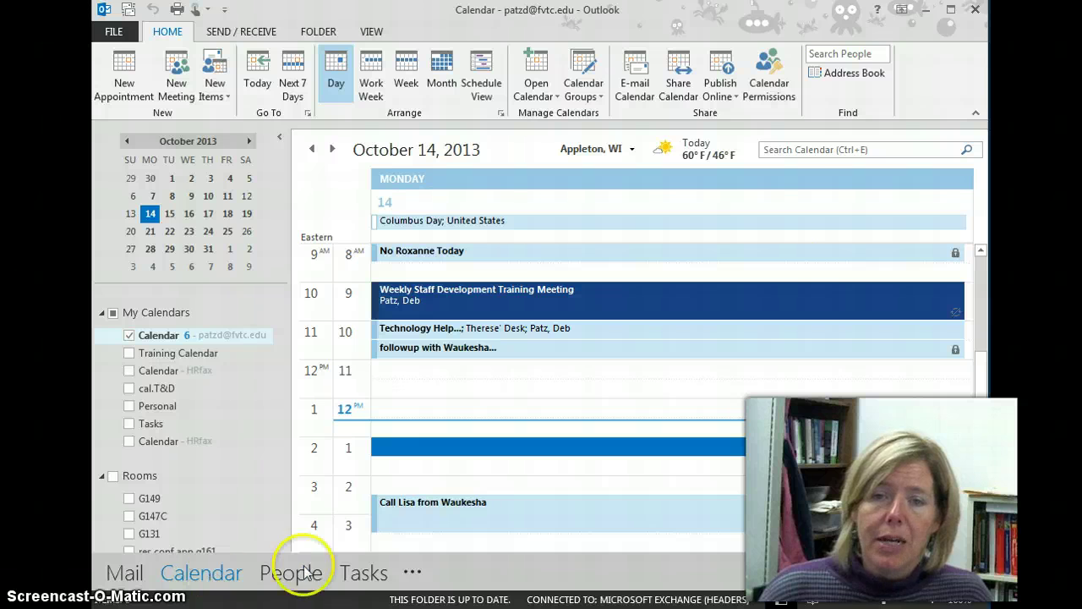
mouse_move(728, 167)
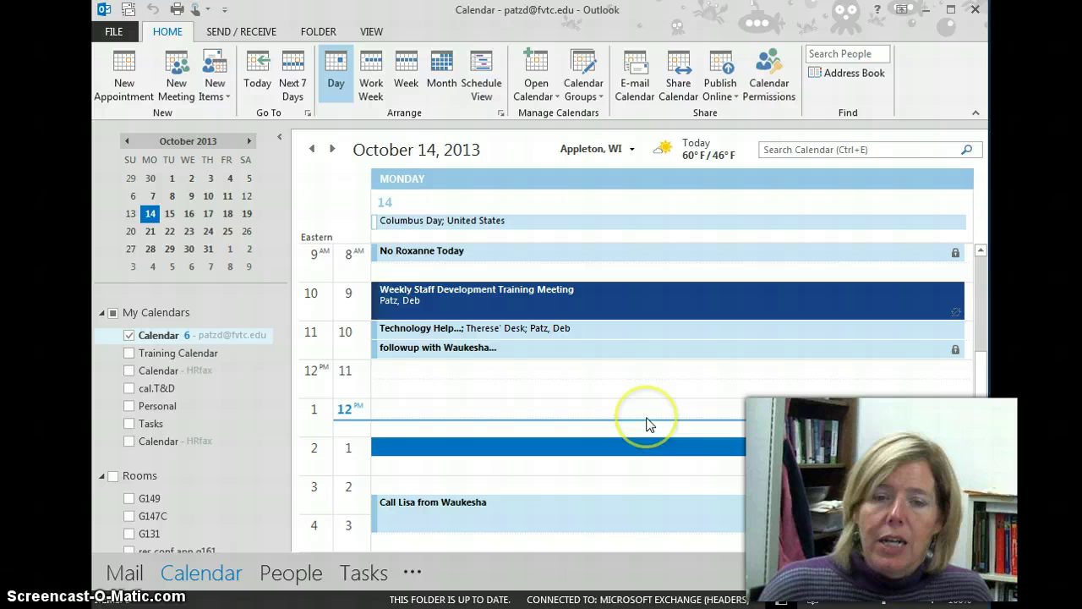
mouse_move(707, 148)
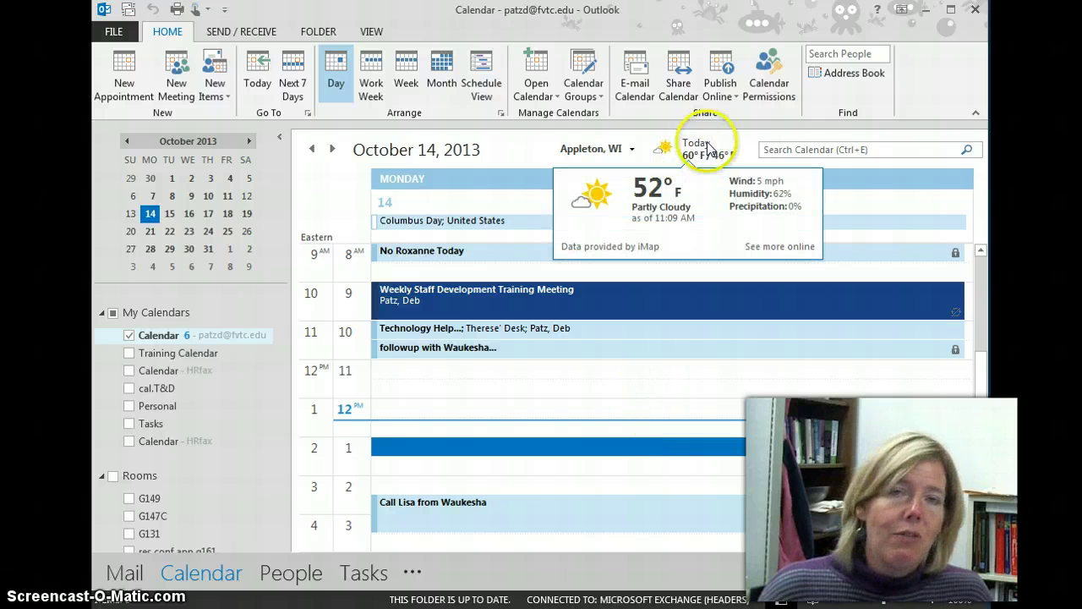
click(632, 150)
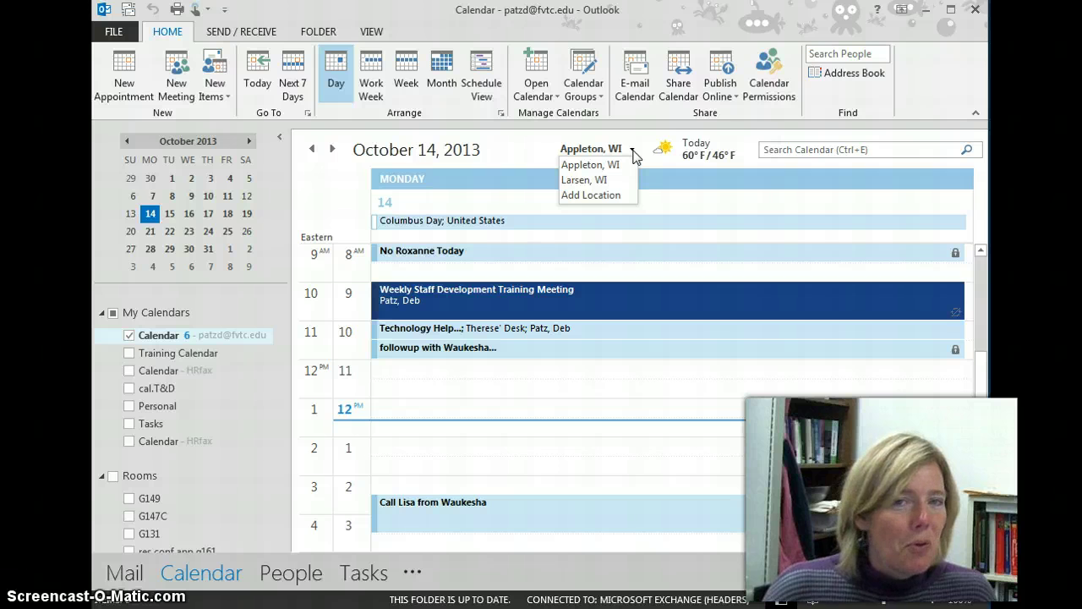
click(715, 151)
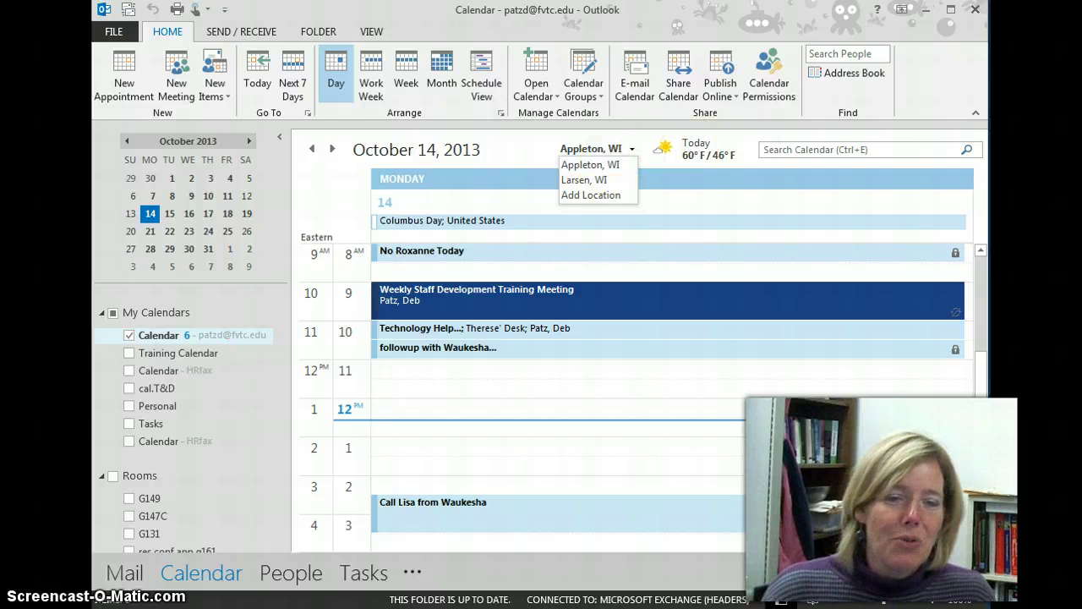
click(135, 581)
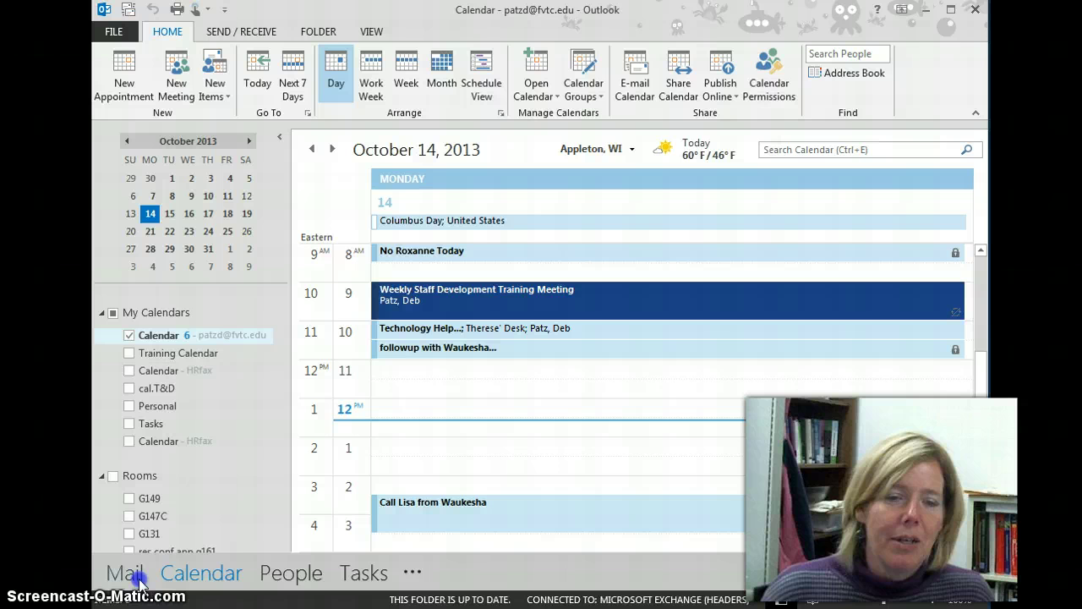
click(127, 579)
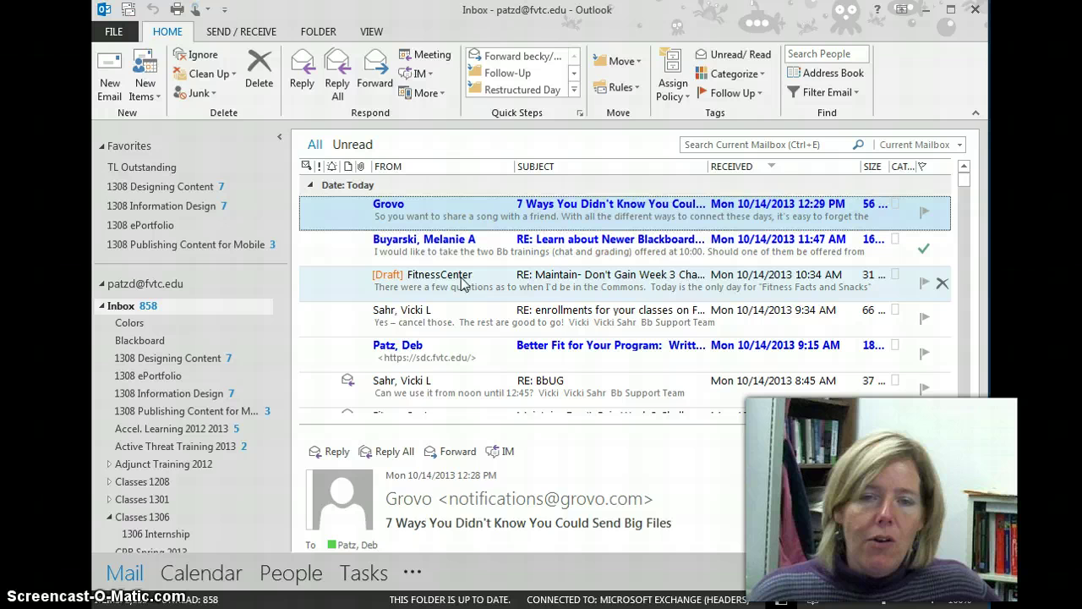
Step: Open the FitnessCenter draft reply, pop it out into its own window, and close it
click(462, 283)
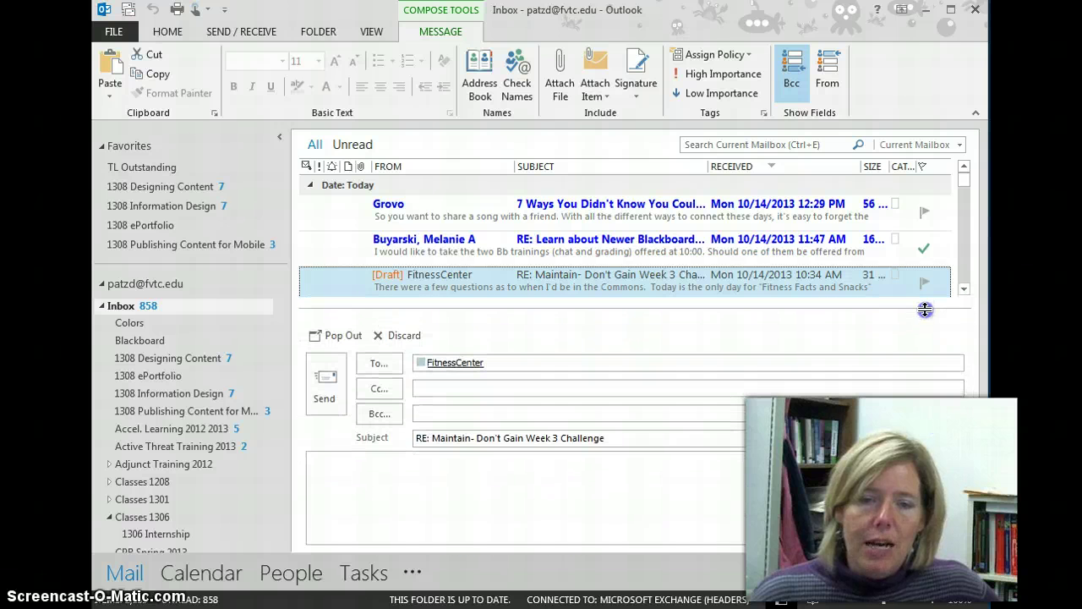
click(453, 478)
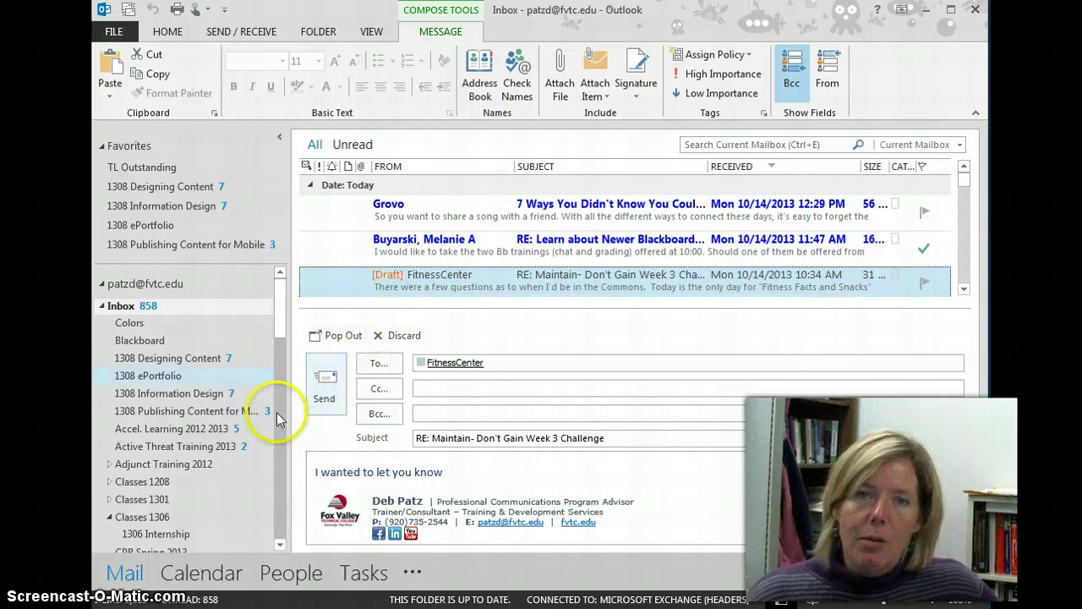
click(344, 336)
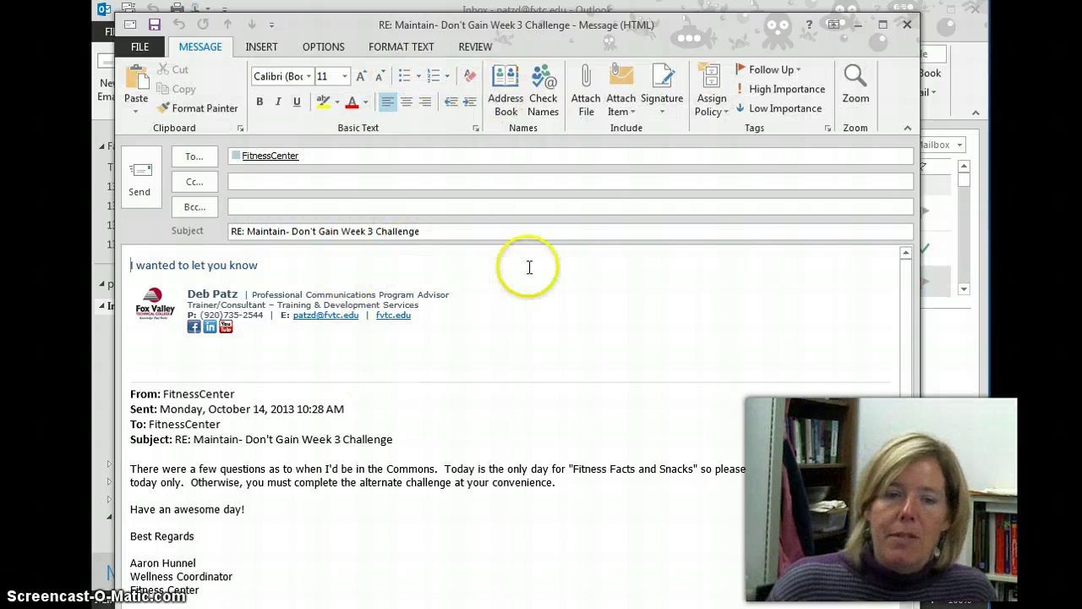
click(909, 27)
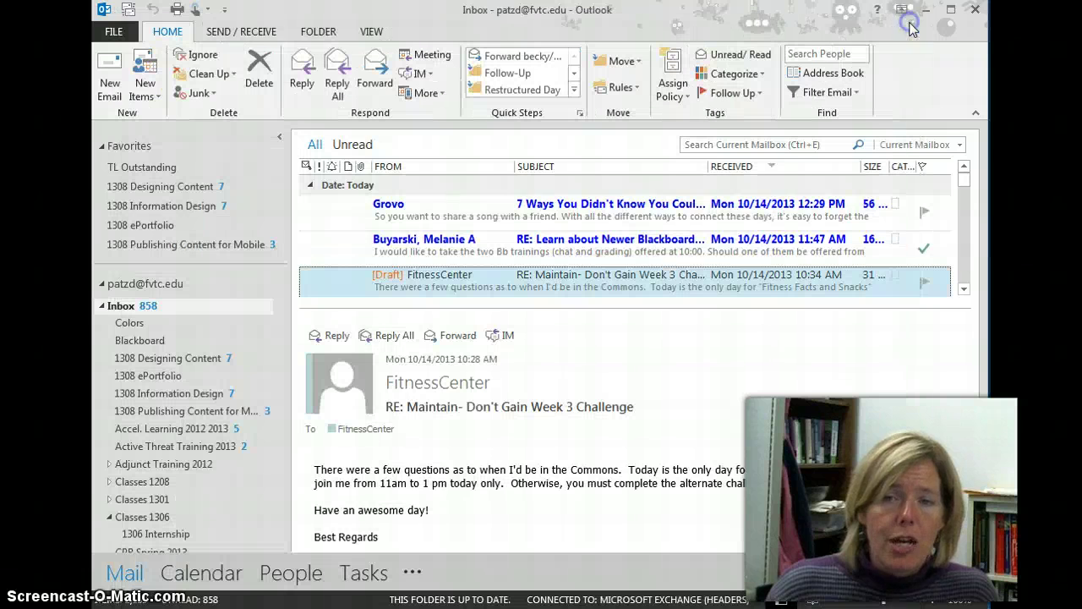
Step: Open and close the saved draft, then start a new FitnessCenter reply and discard it
double_click(475, 281)
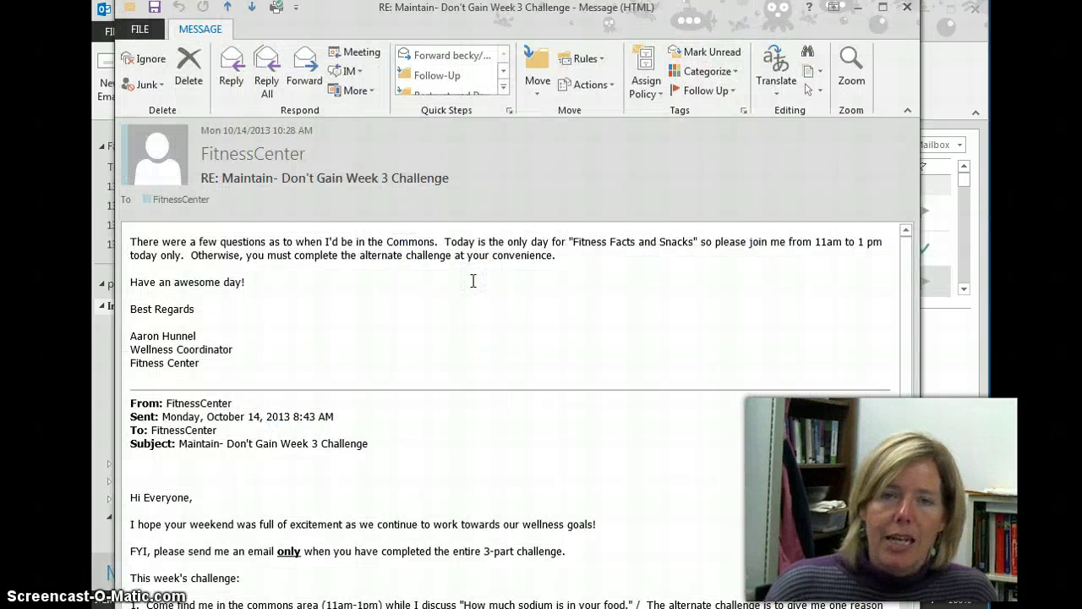
click(907, 7)
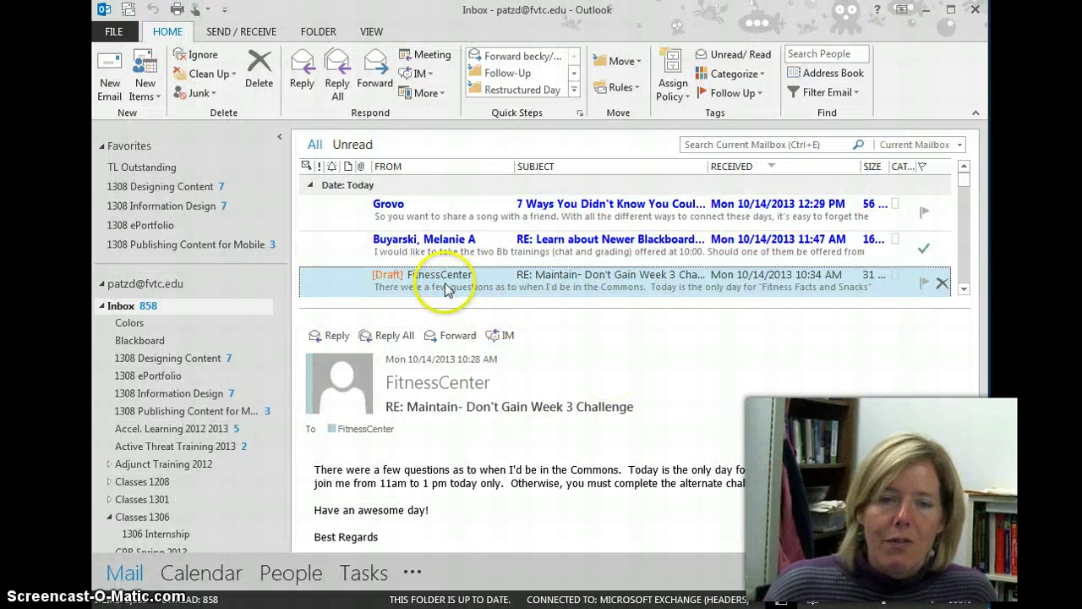
click(330, 335)
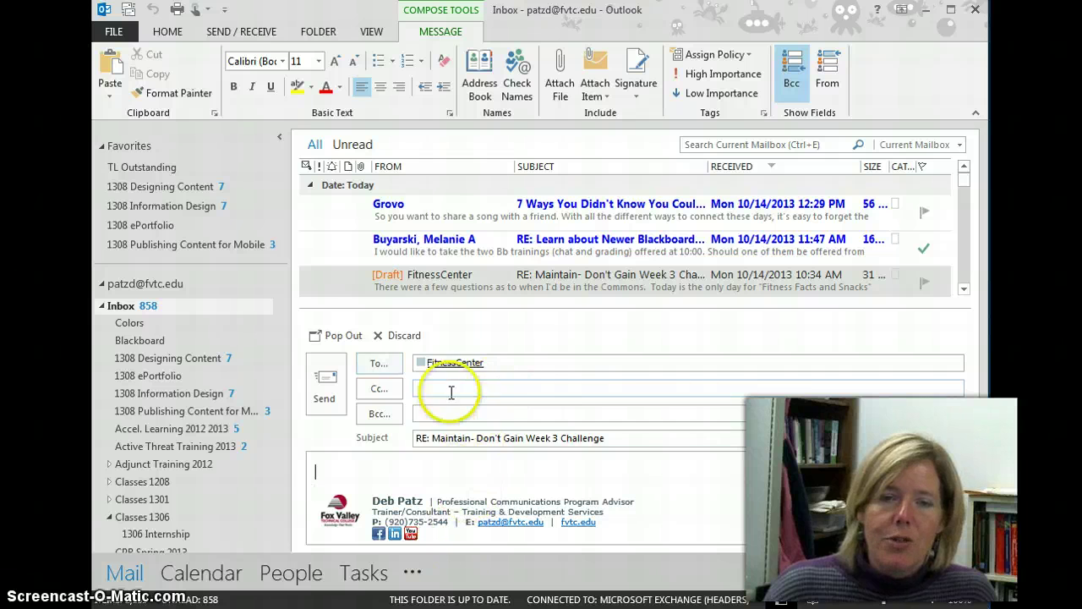
click(404, 336)
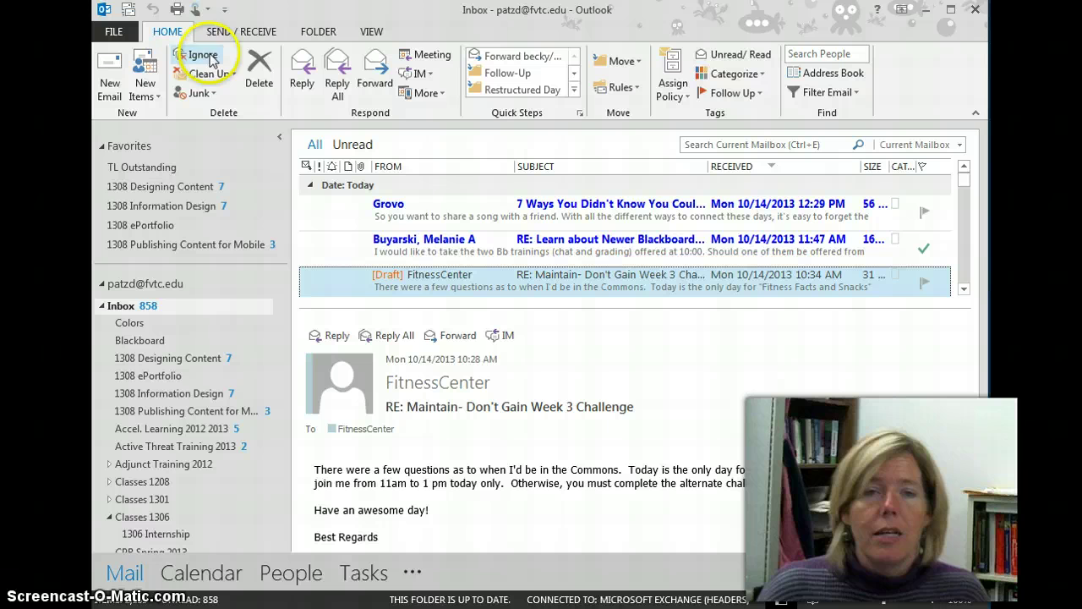
Step: Re-add Touch/Mouse Mode to the Quick Access Toolbar and switch to Touch spacing
click(199, 14)
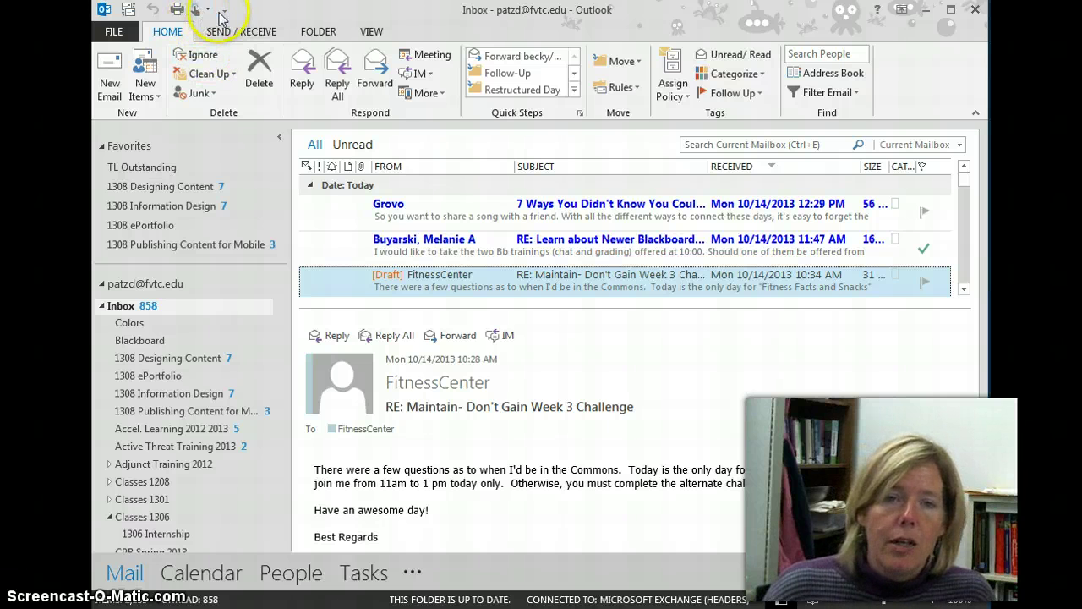
click(226, 10)
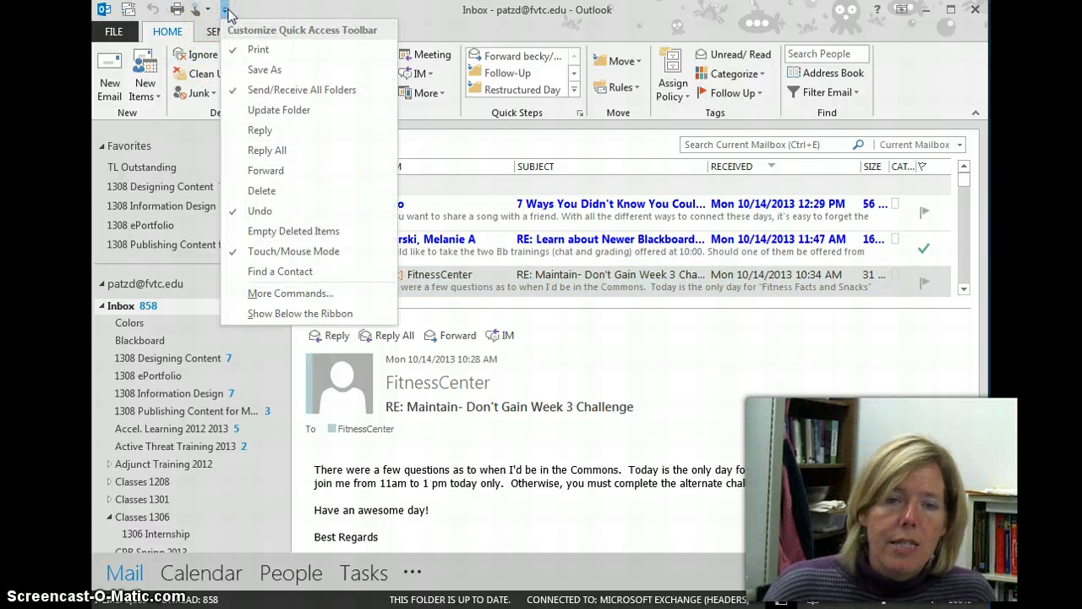
click(307, 253)
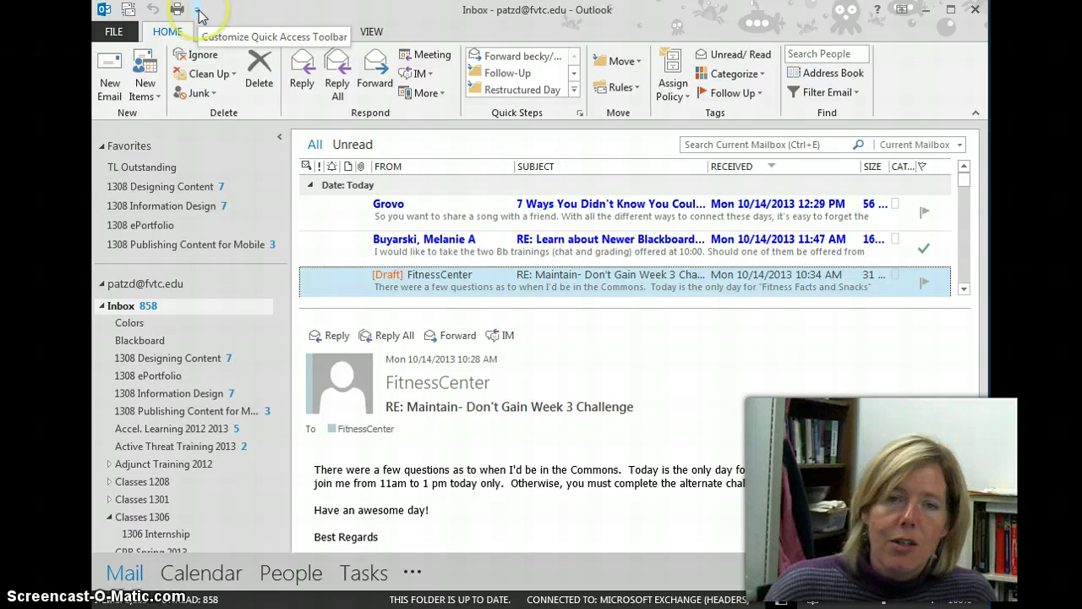
click(198, 10)
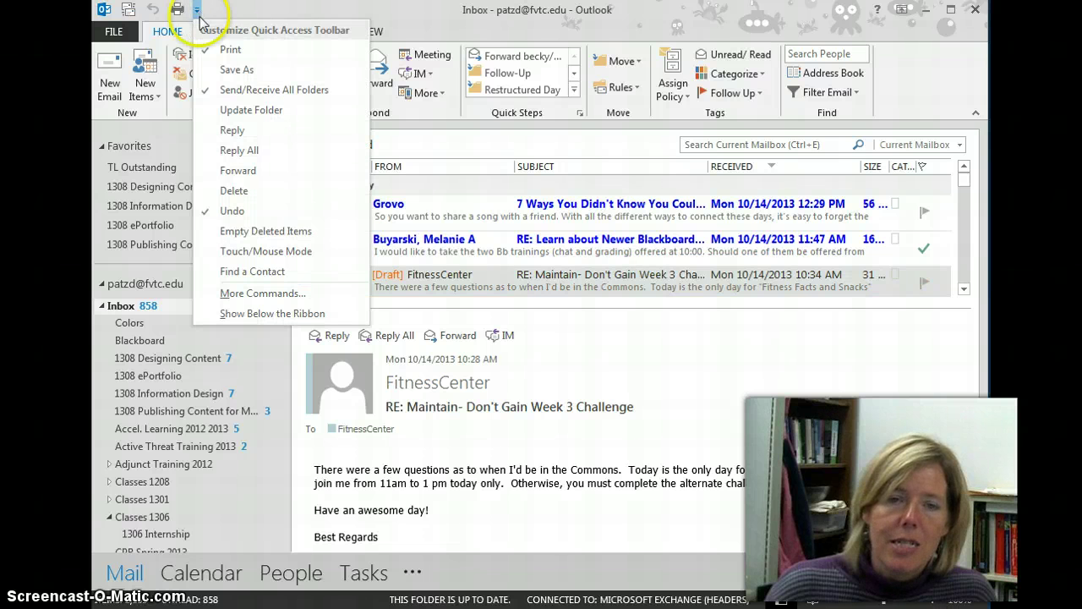
click(268, 252)
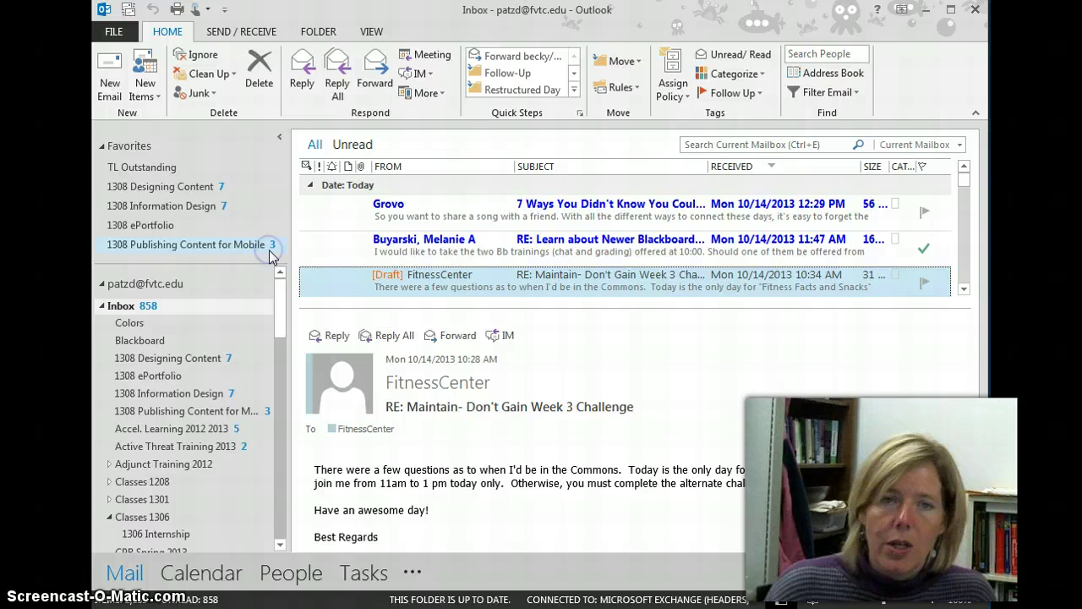
click(196, 10)
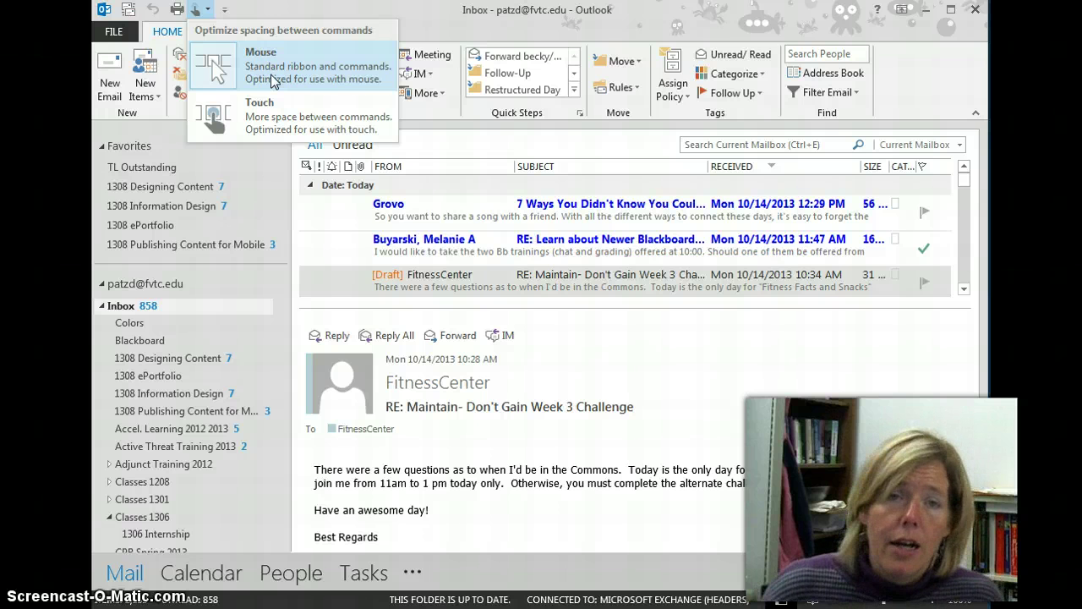
click(266, 118)
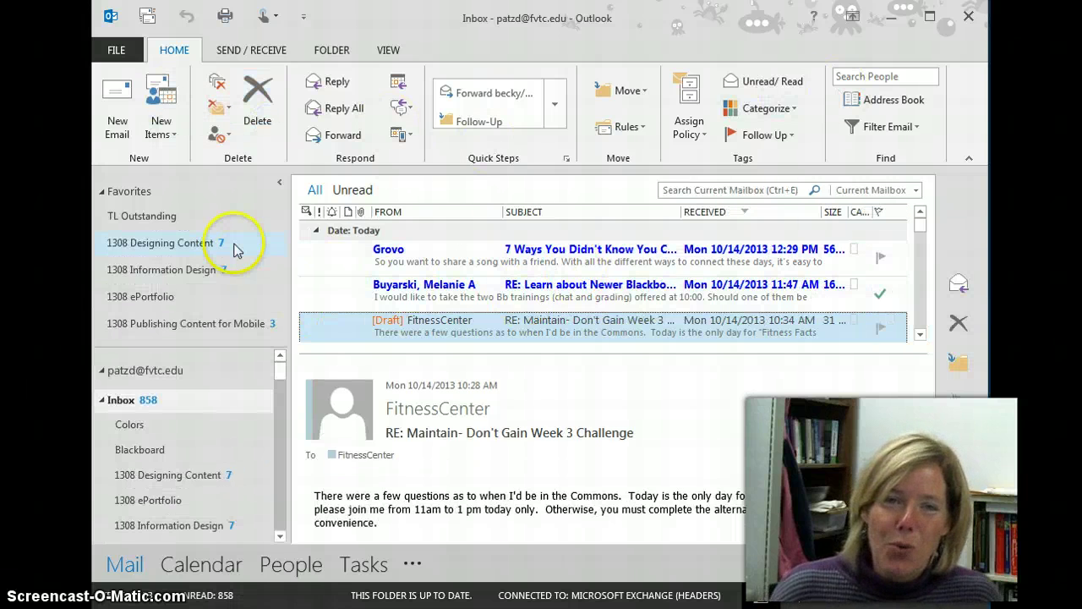
Step: Set Touch/Mouse Mode back to Mouse spacing
click(264, 17)
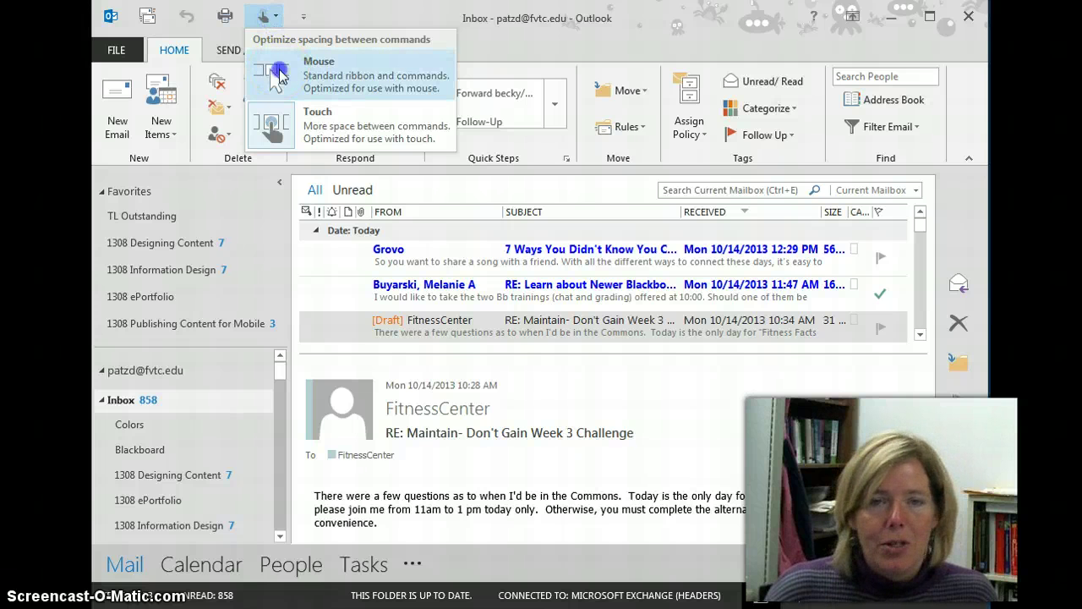
click(279, 76)
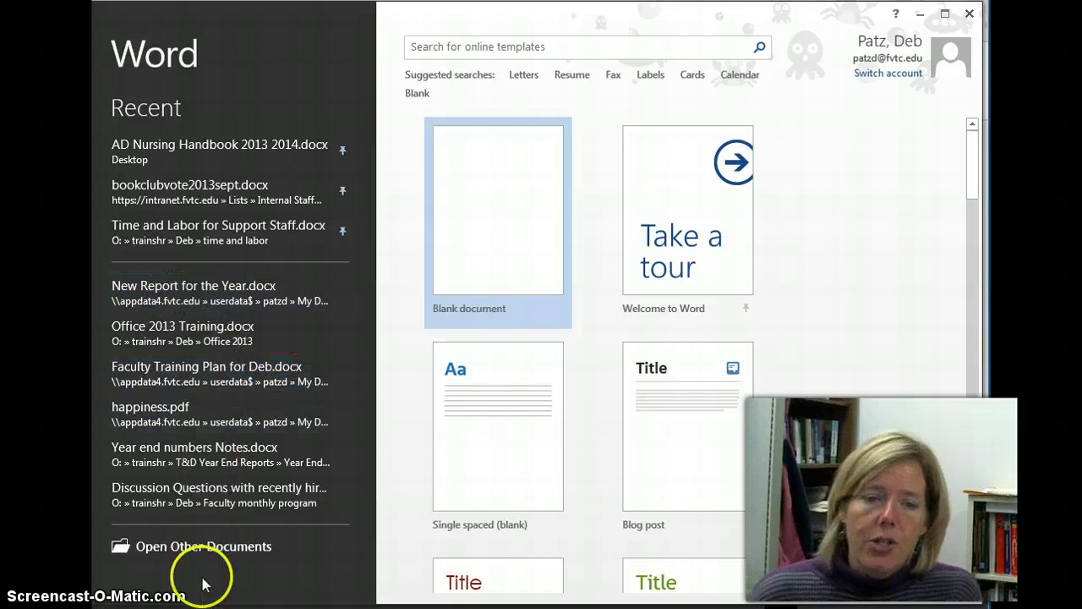
click(178, 549)
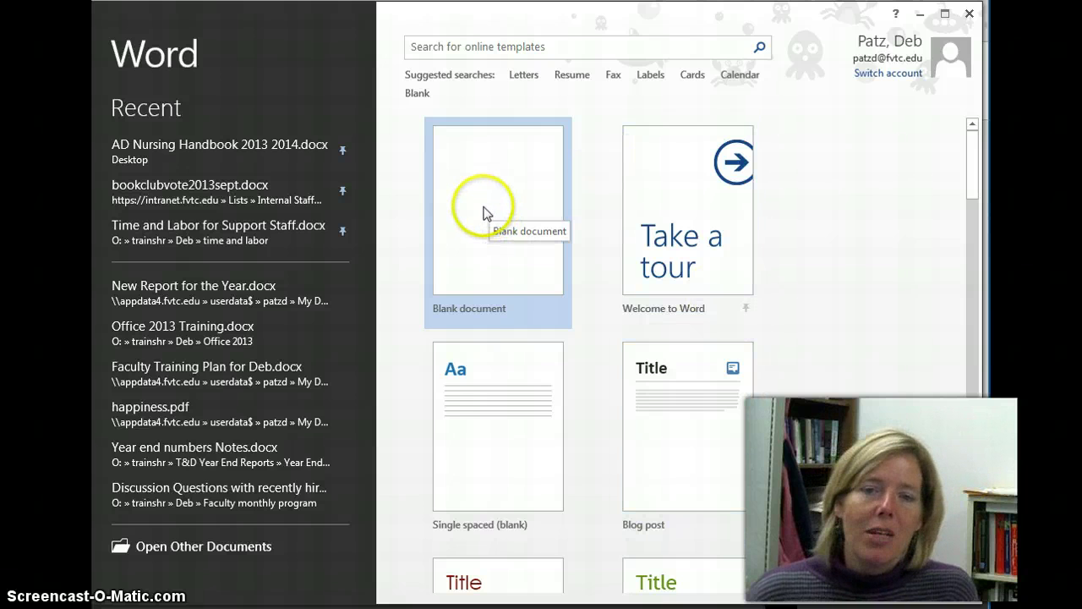
drag(972, 184, 983, 122)
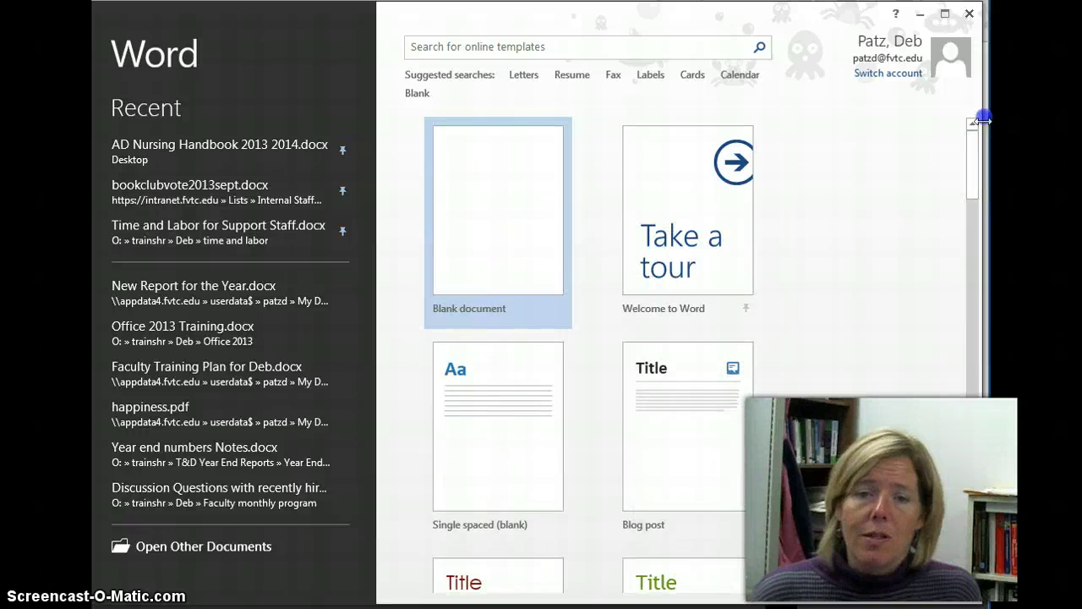
Step: Create a blank document and collapse the ribbon to Show Tabs only
click(485, 244)
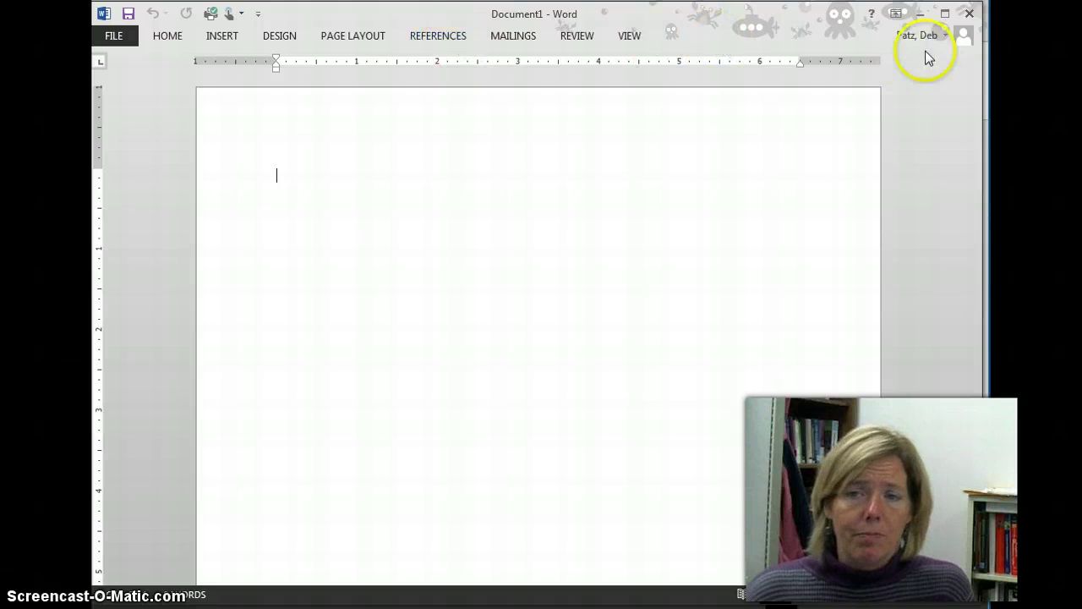
click(896, 14)
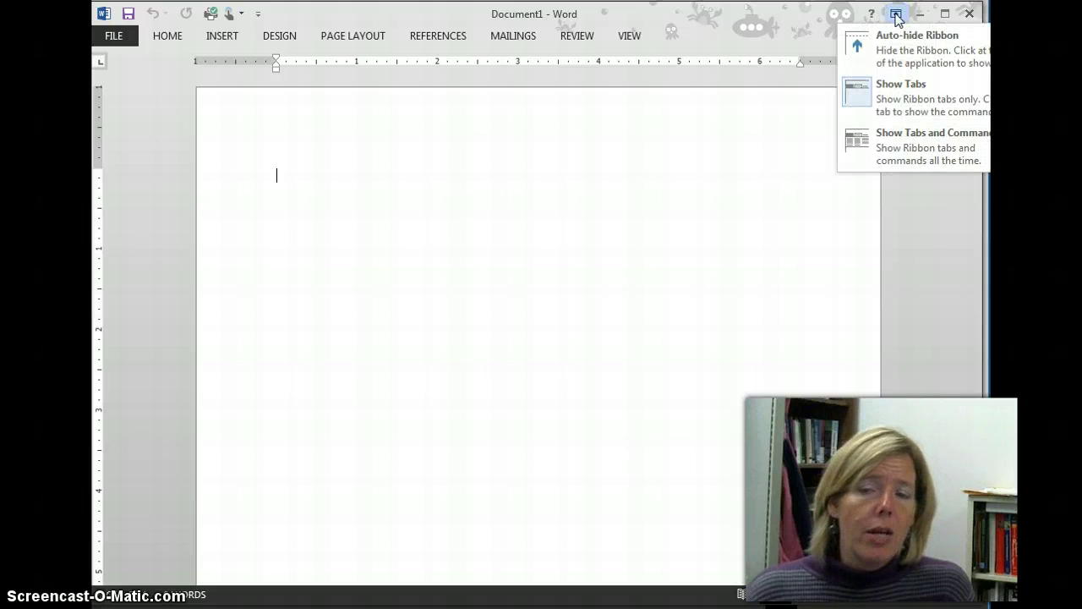
click(913, 93)
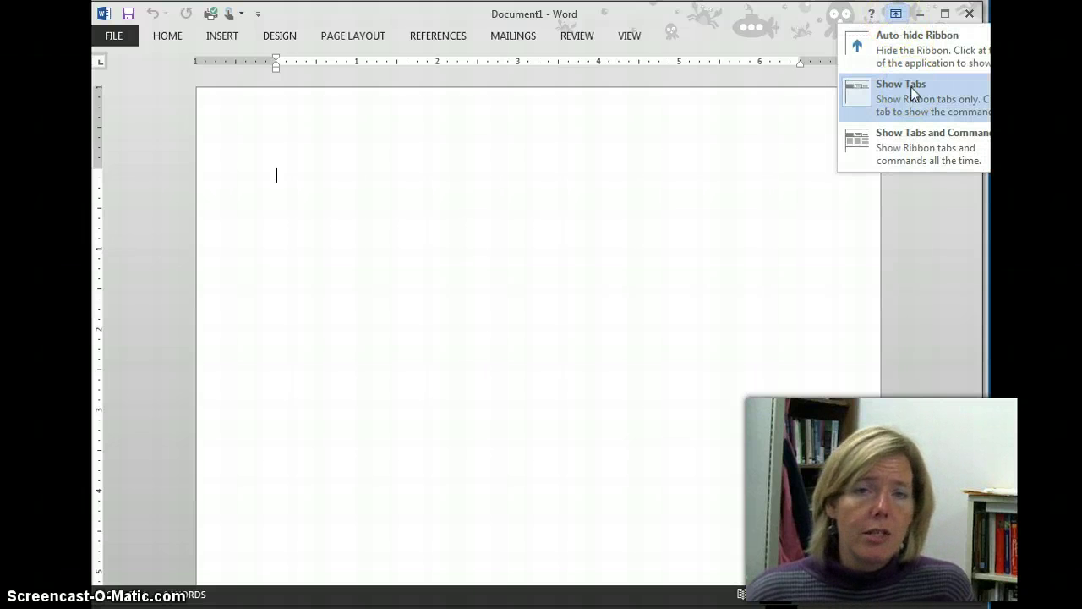
click(546, 296)
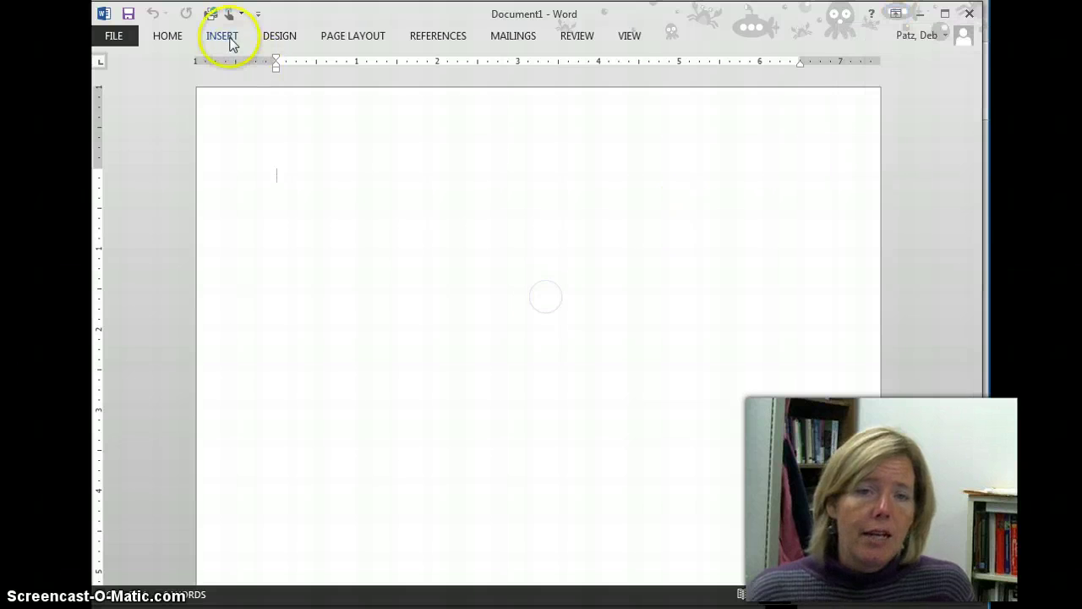
click(225, 38)
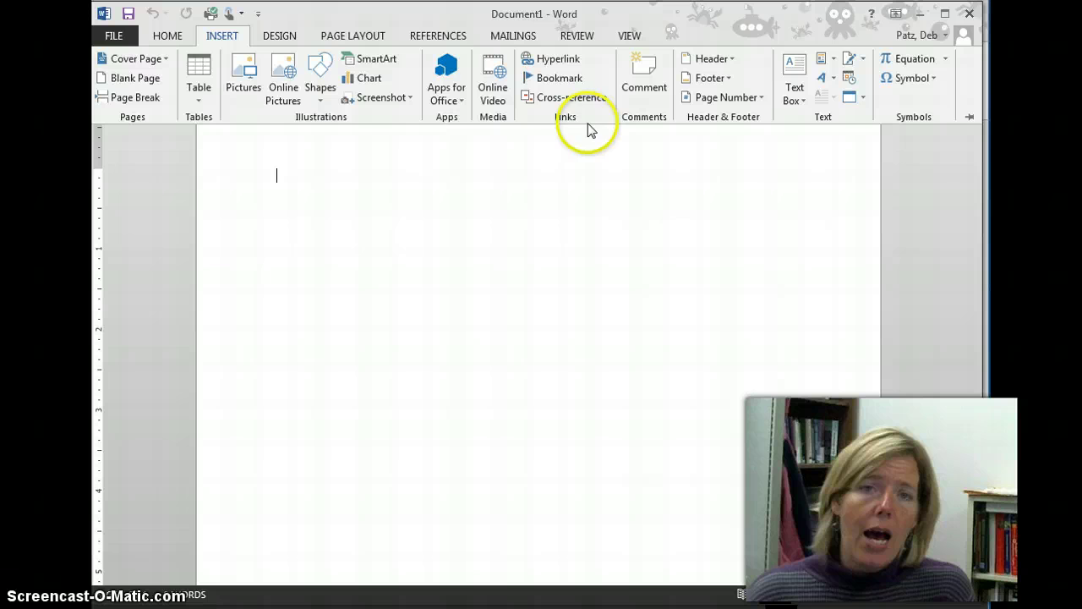
Step: Set the ribbon display to Show Tabs and Commands so commands always stay visible
click(584, 314)
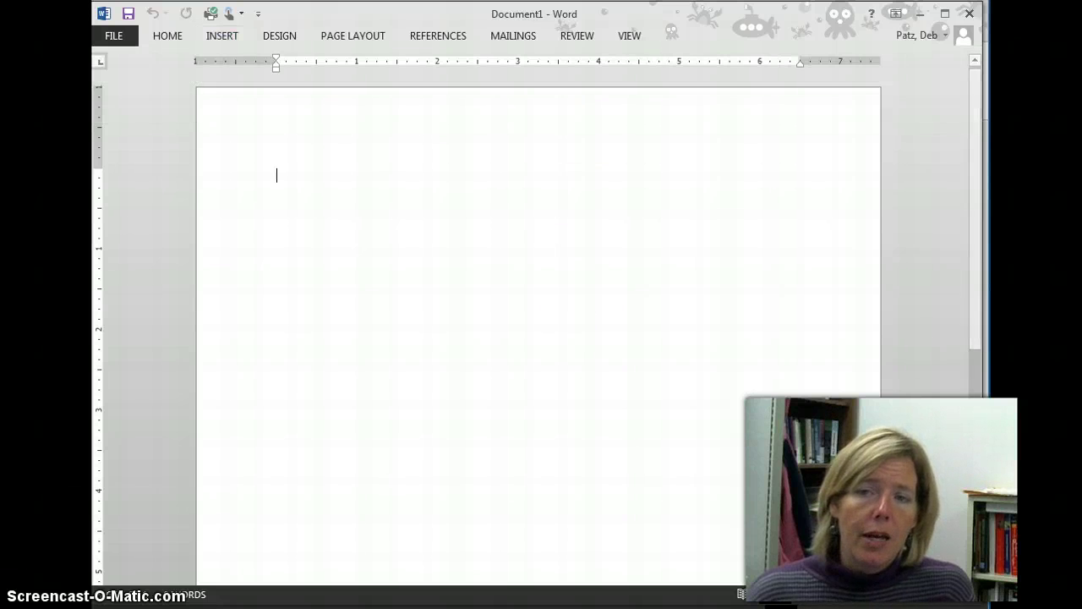
click(895, 13)
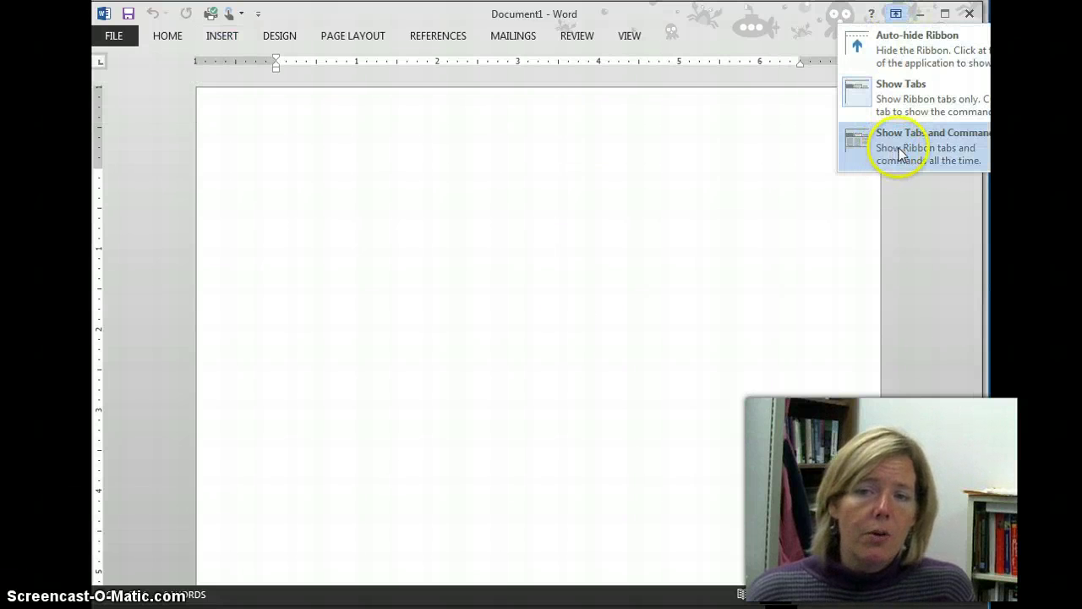
click(928, 152)
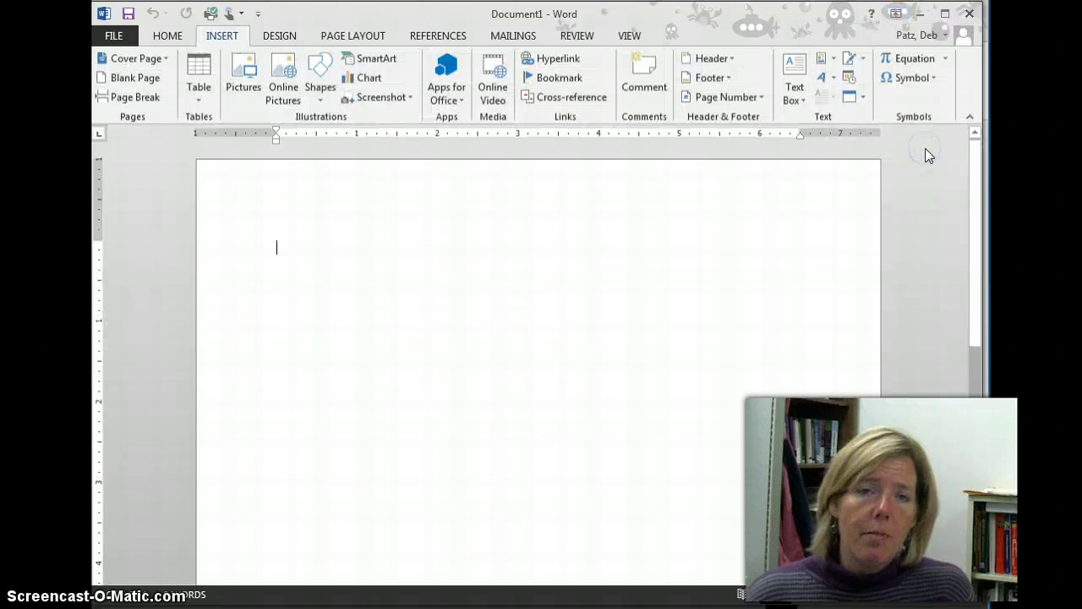
click(282, 36)
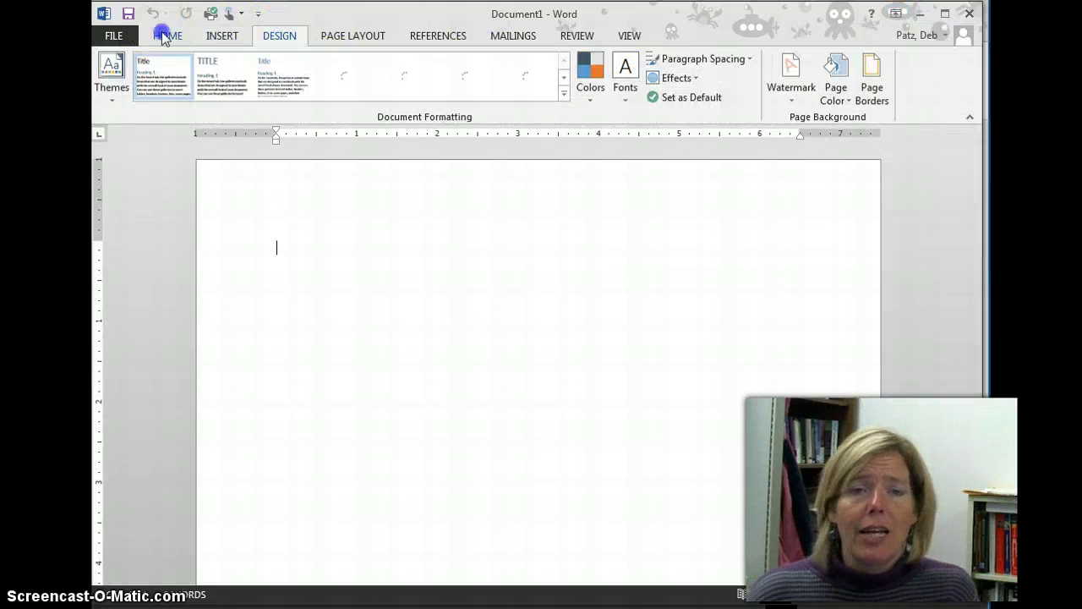
click(166, 35)
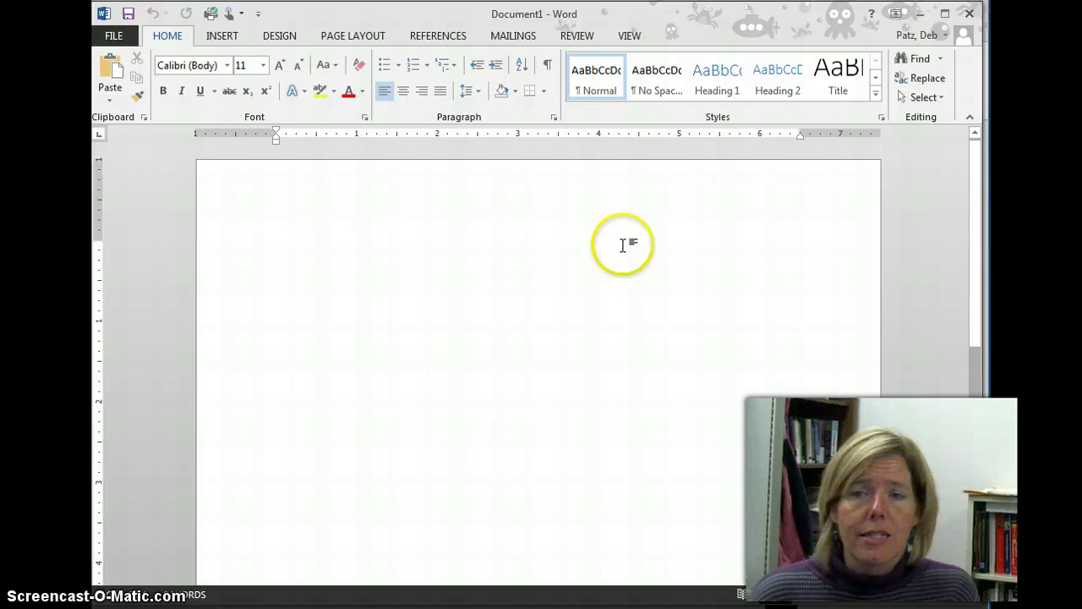
click(896, 14)
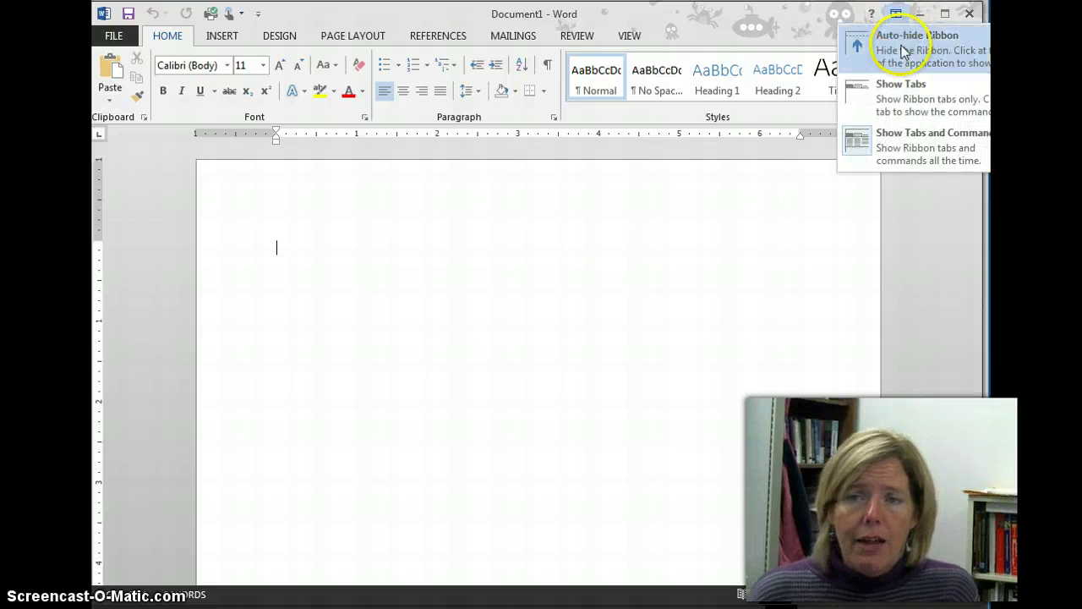
click(405, 269)
click(446, 263)
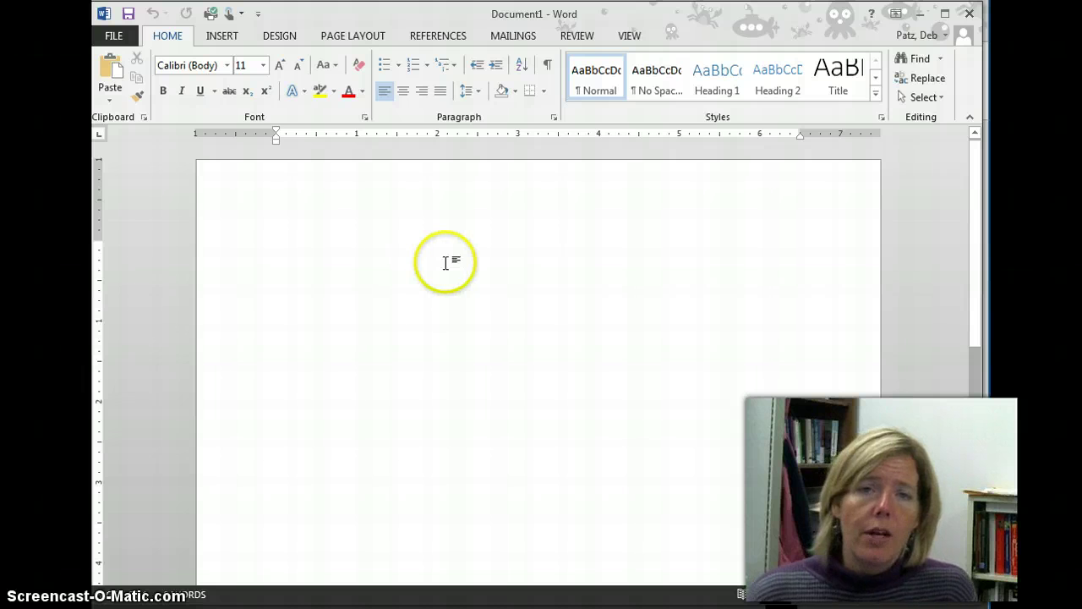
Step: Search Office.com Clip Art for 'flower' through Insert > Online Pictures
click(222, 35)
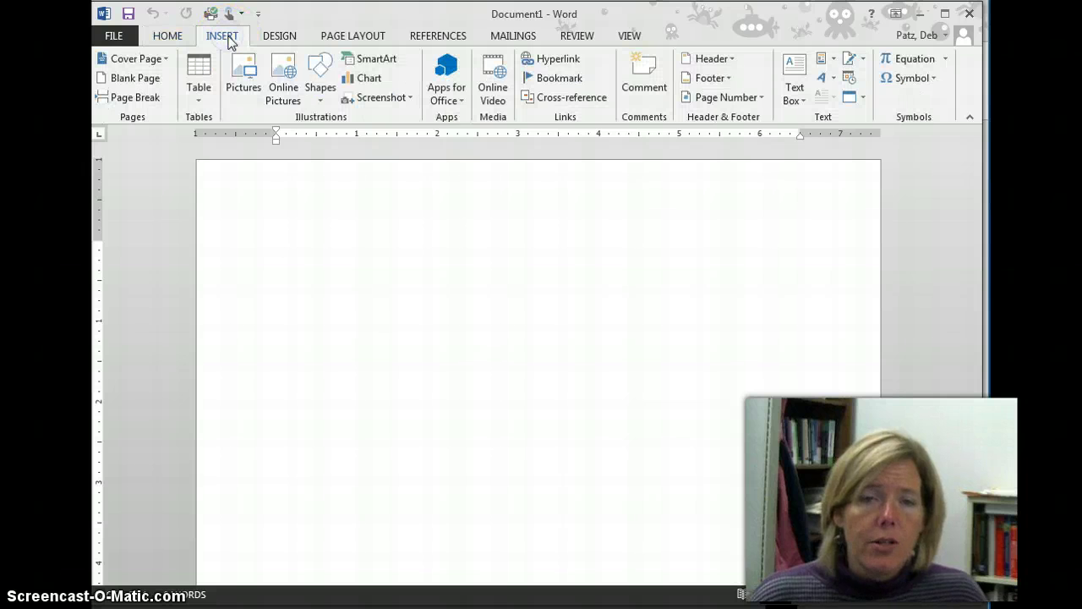
click(285, 93)
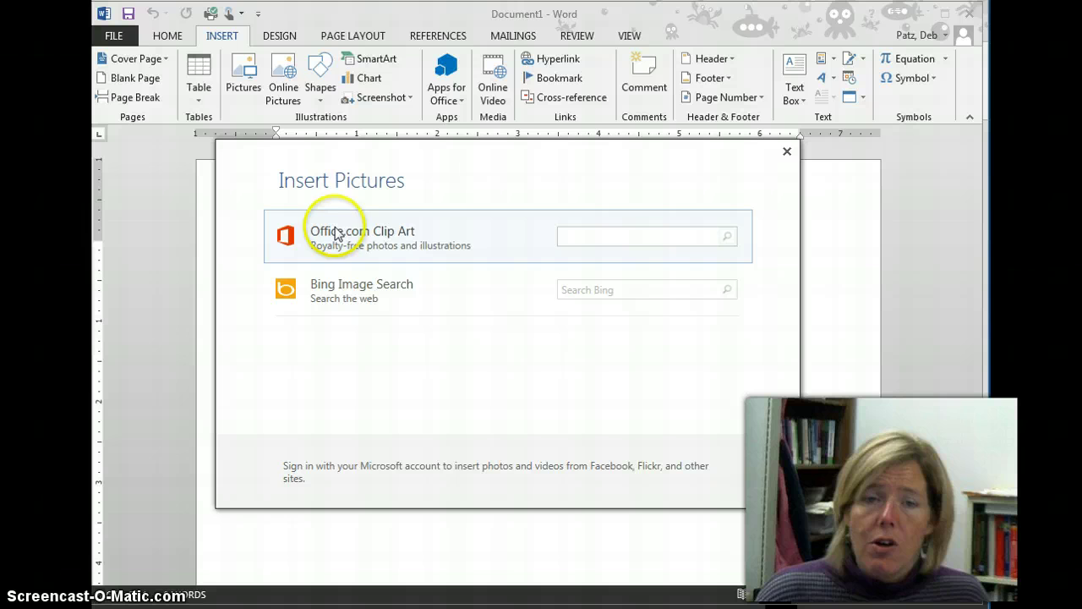
click(373, 299)
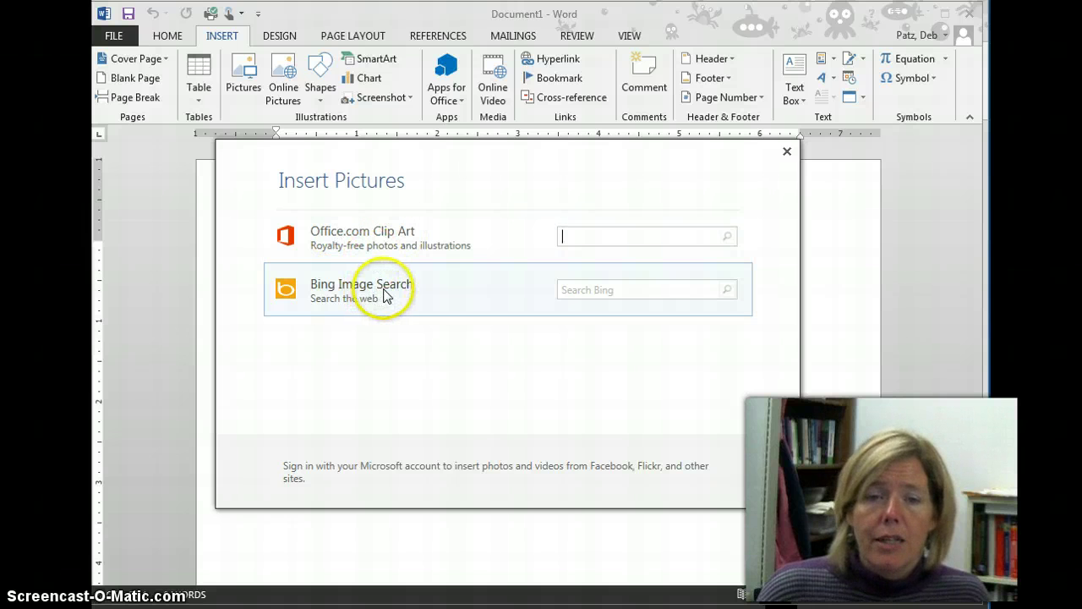
click(565, 236)
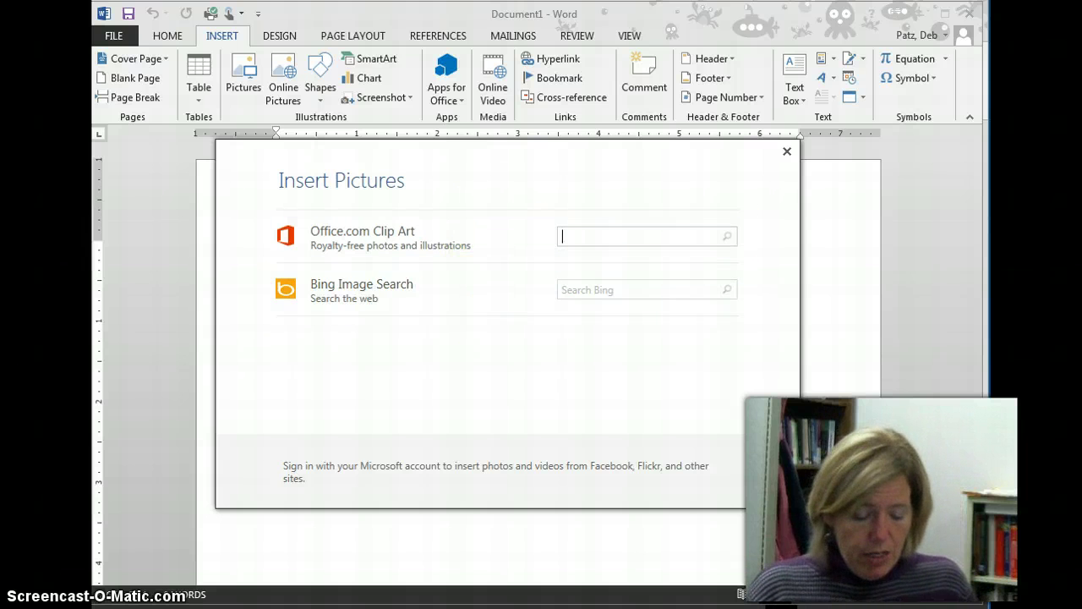
key(Return)
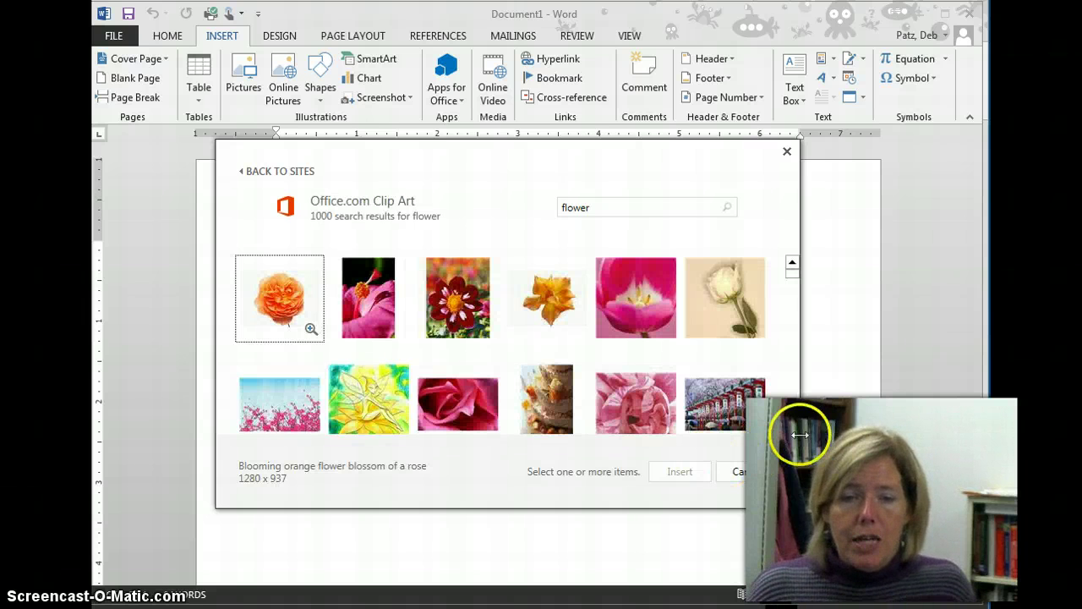
Step: Insert the Pink blooming flower design picture from the flower results
scroll(372, 355, down, 1)
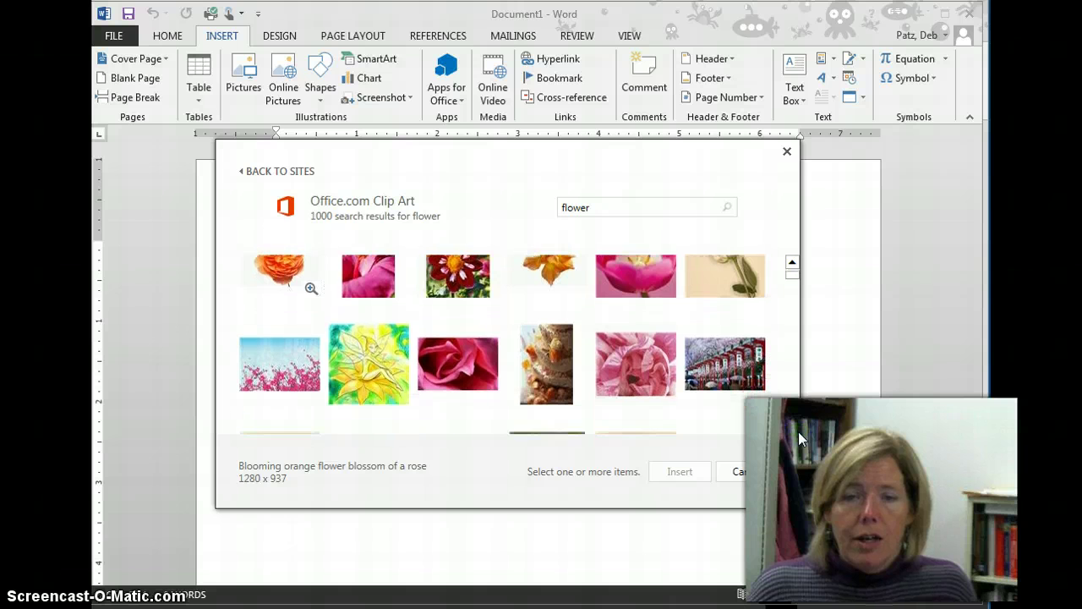
click(399, 393)
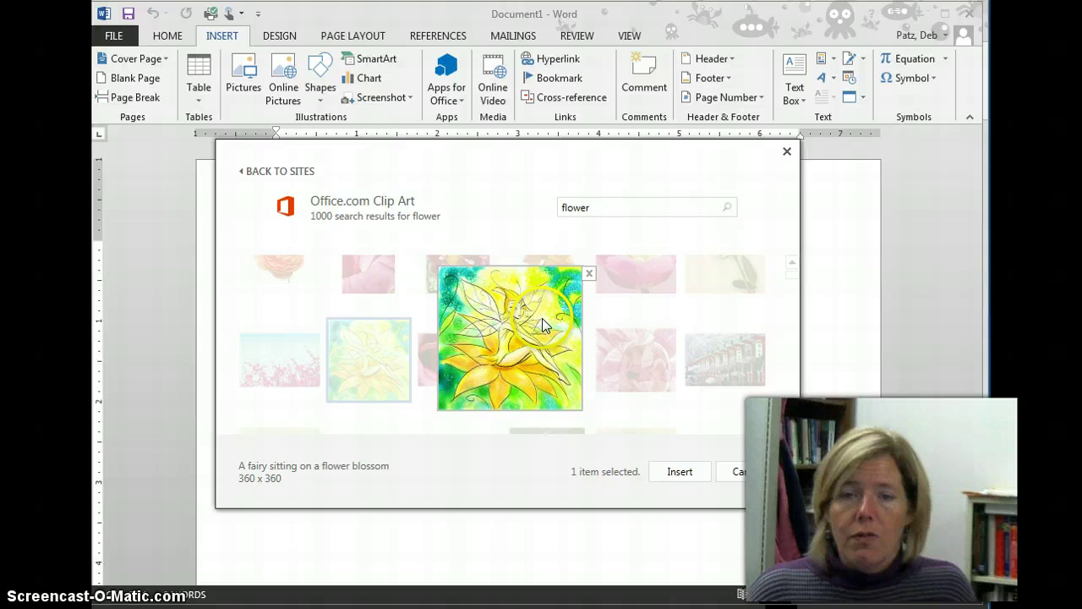
click(589, 274)
click(276, 371)
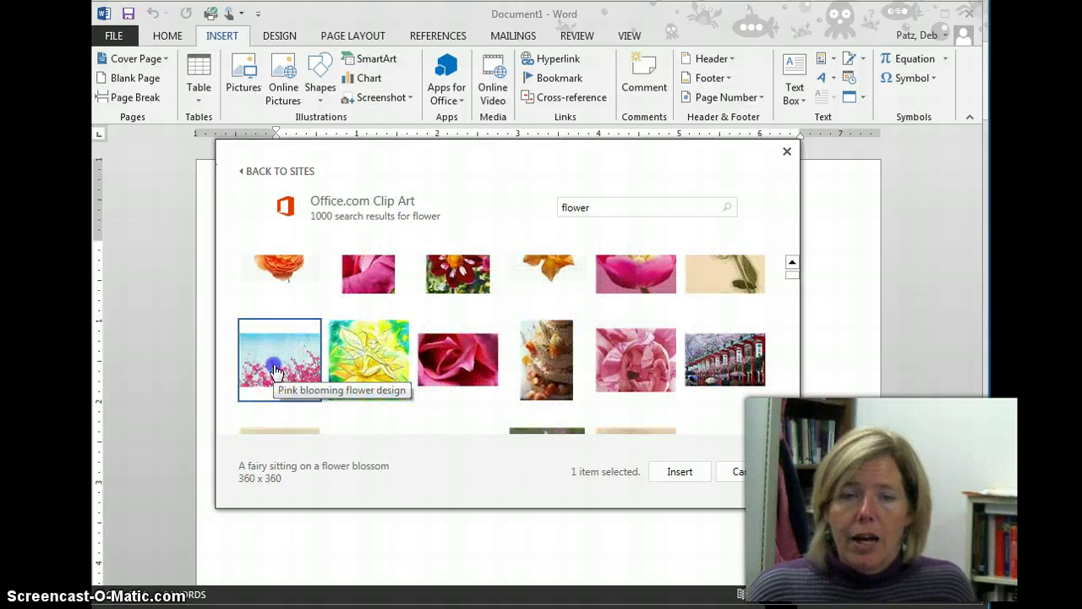
double_click(276, 371)
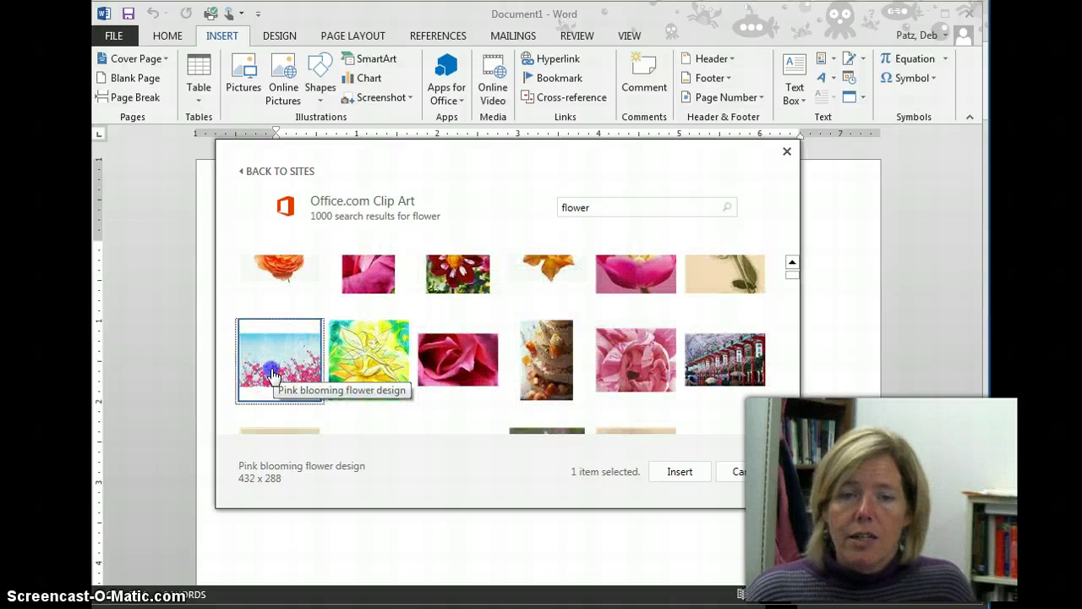
click(657, 431)
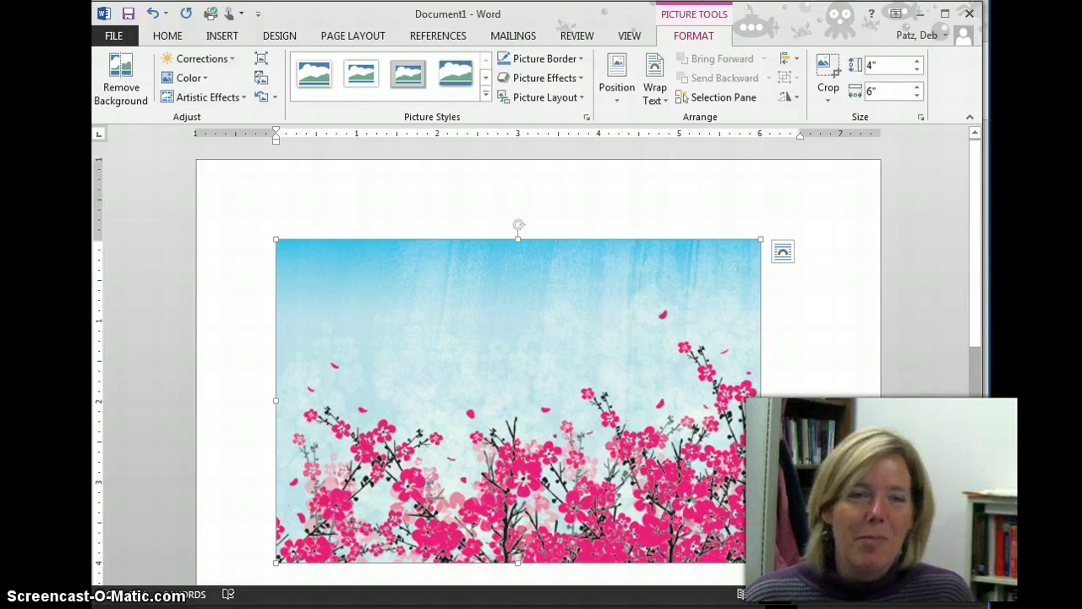
Step: Show the Save As page, looking at SkyDrive first, then selecting Computer as the location
click(121, 42)
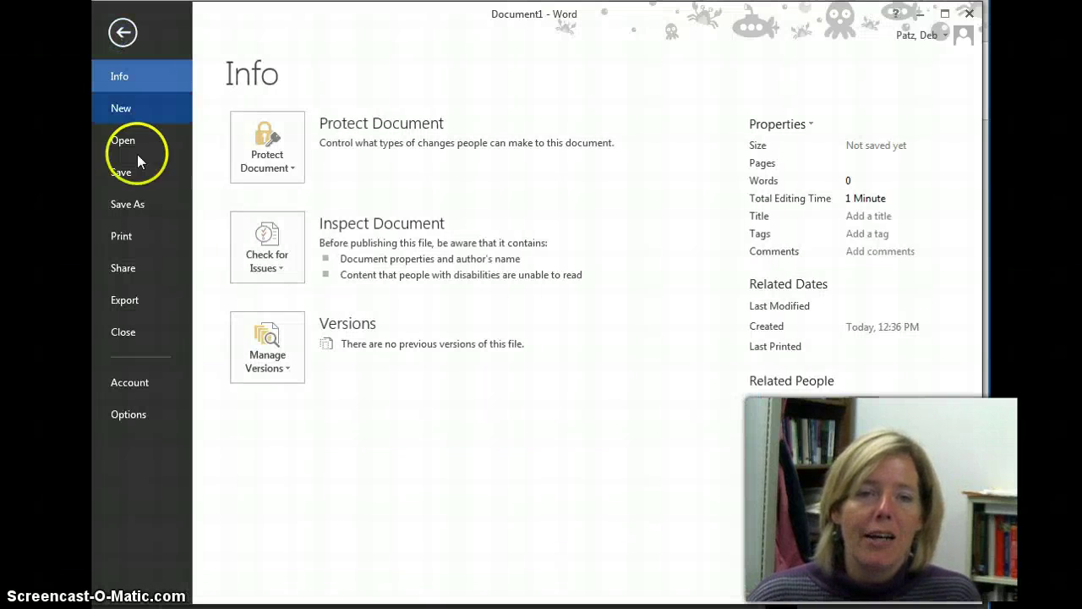
click(142, 206)
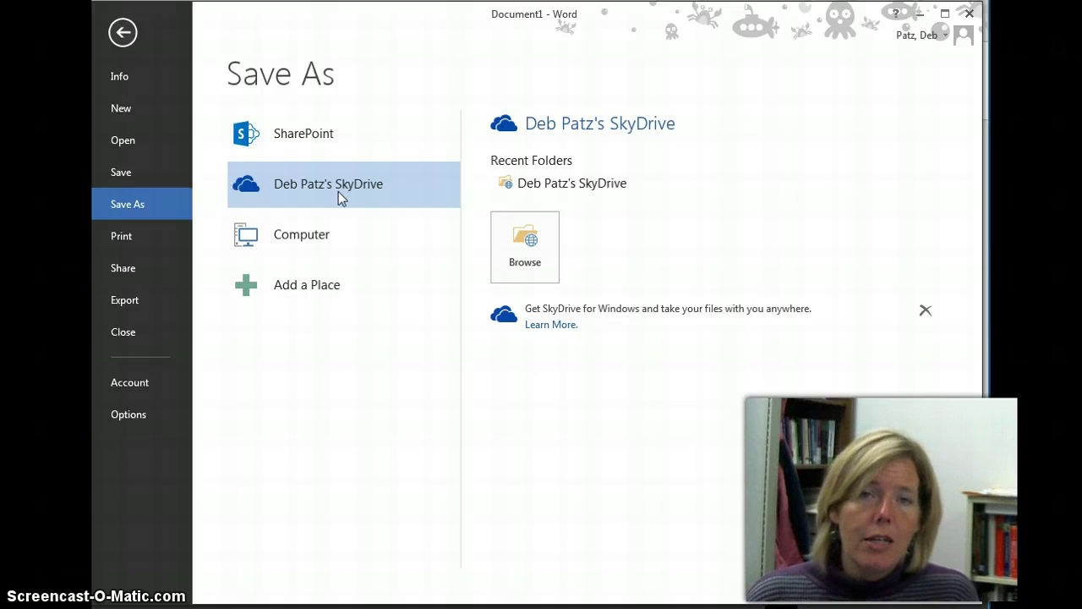
click(357, 196)
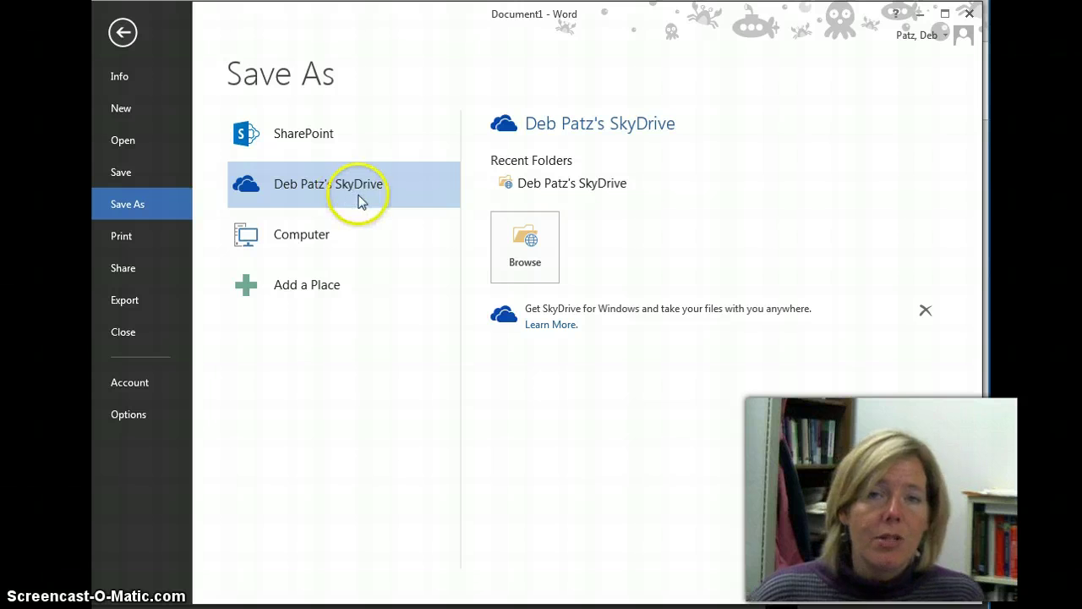
click(296, 247)
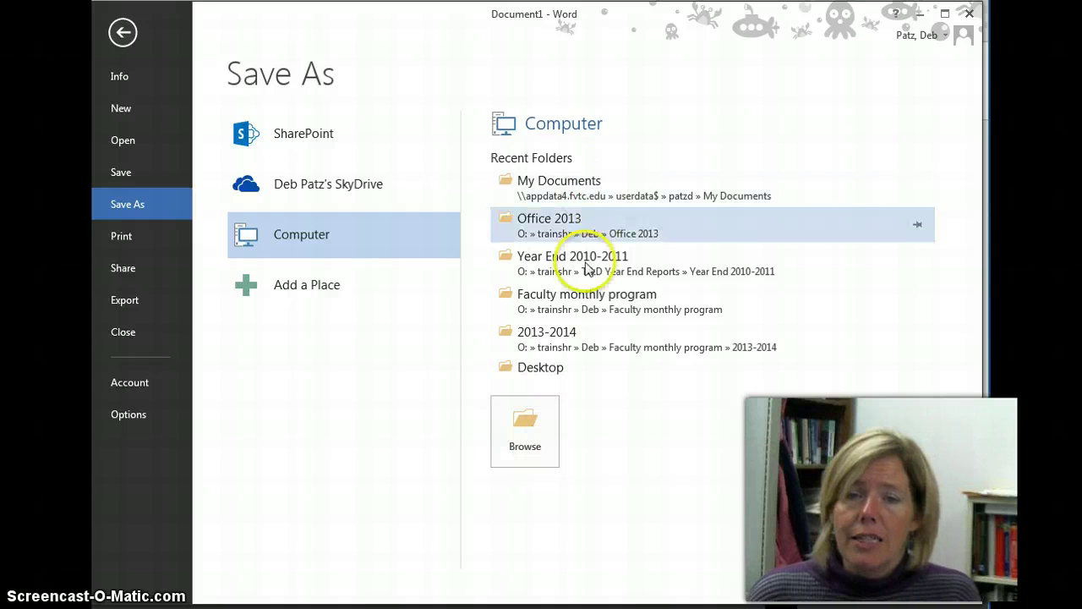
Step: Browse to preview the Save As dialog for the computer, then cancel it
click(539, 437)
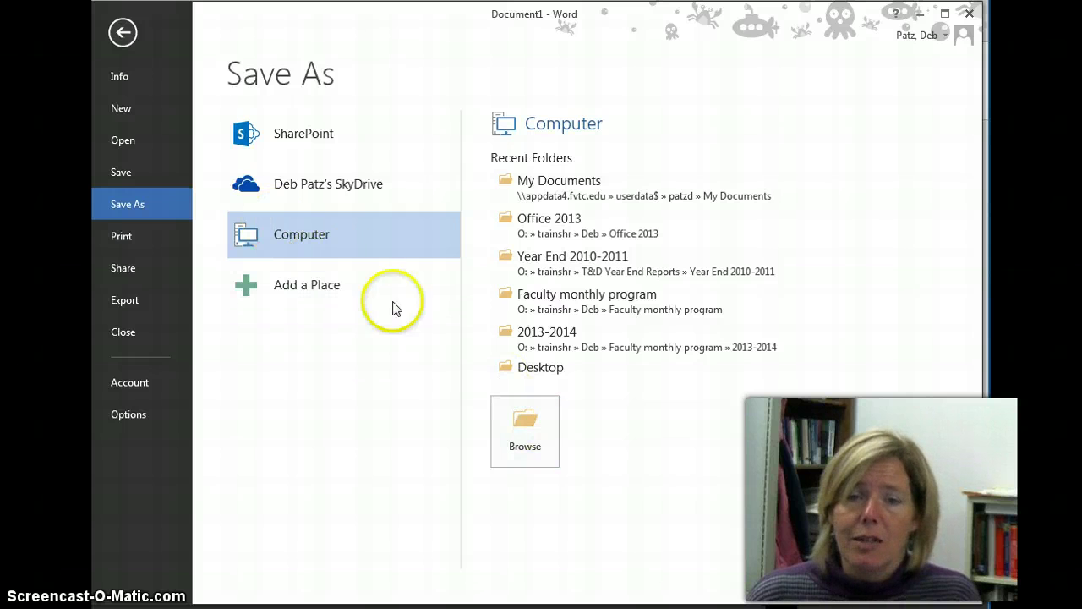
click(526, 431)
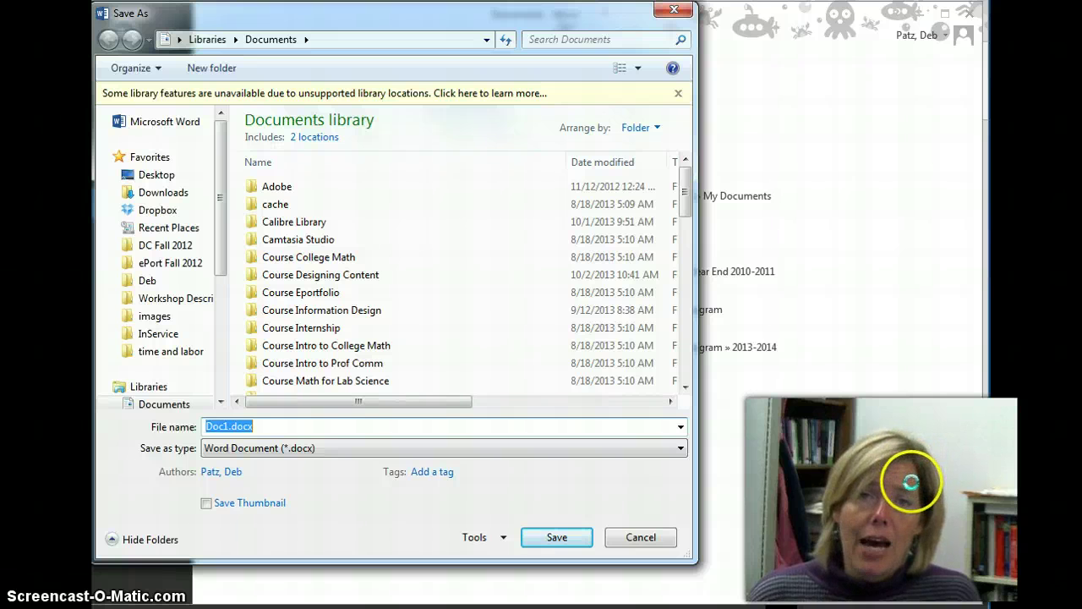
click(636, 541)
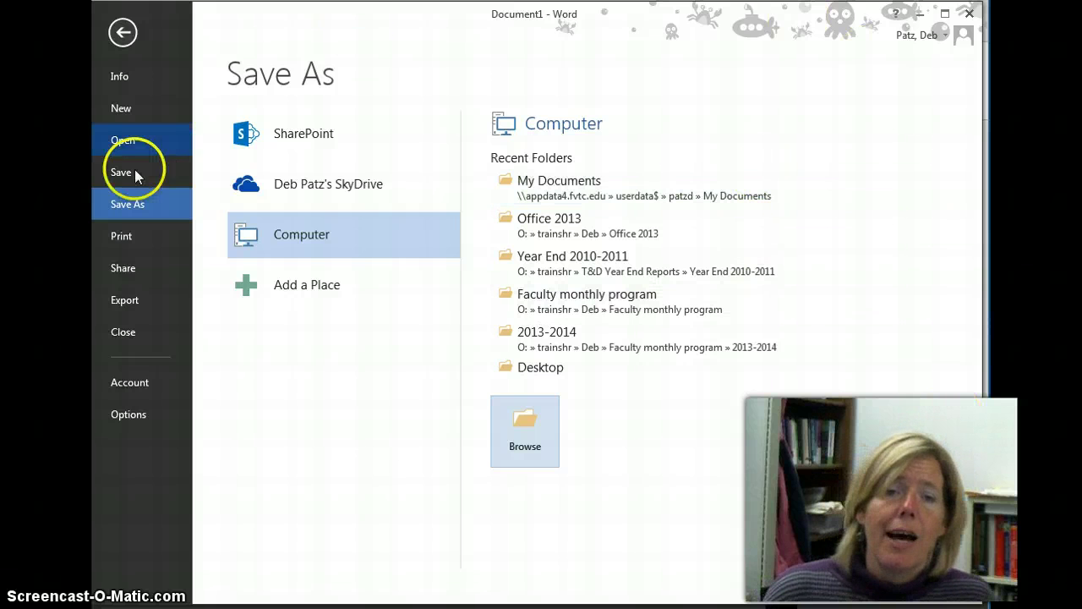
Step: Switch to the Open page and scroll through the Recent Documents list
click(121, 142)
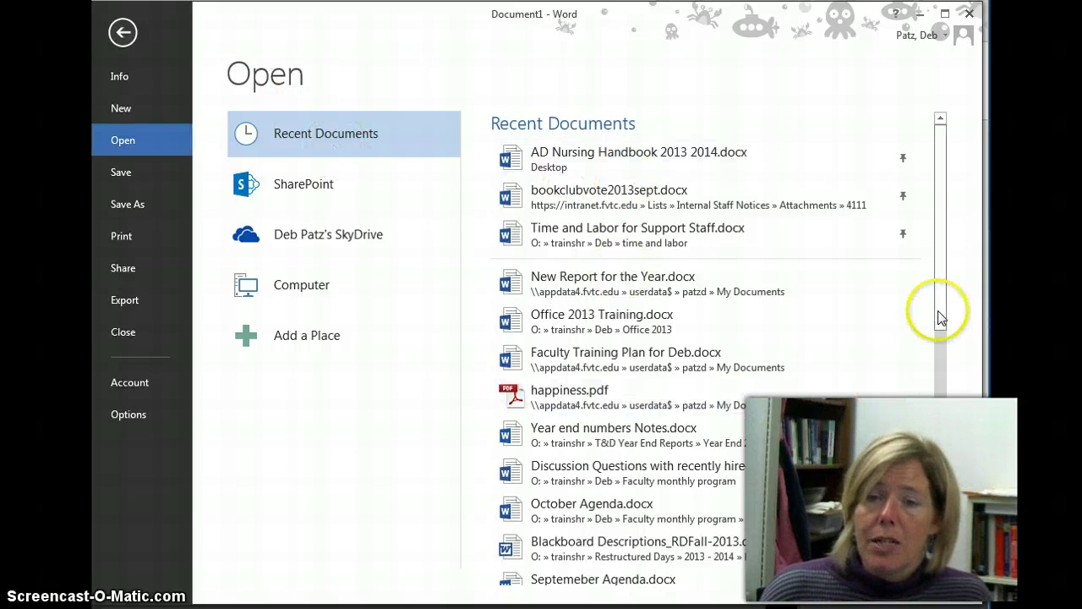
click(944, 402)
drag(944, 399, 940, 200)
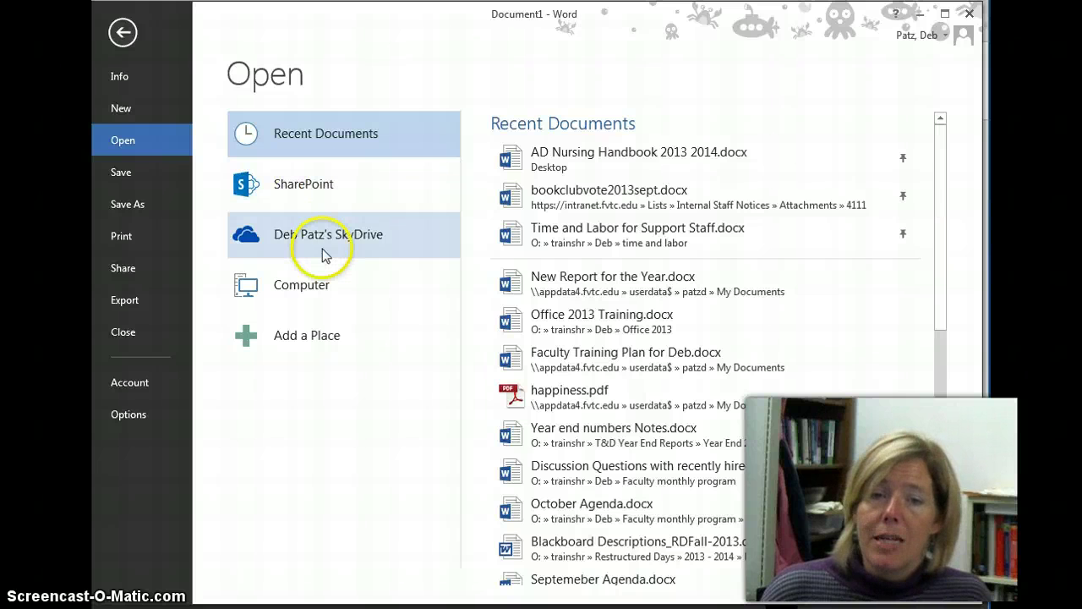
Step: Select Computer, browse to preview the Open dialog, then cancel without opening anything
click(296, 288)
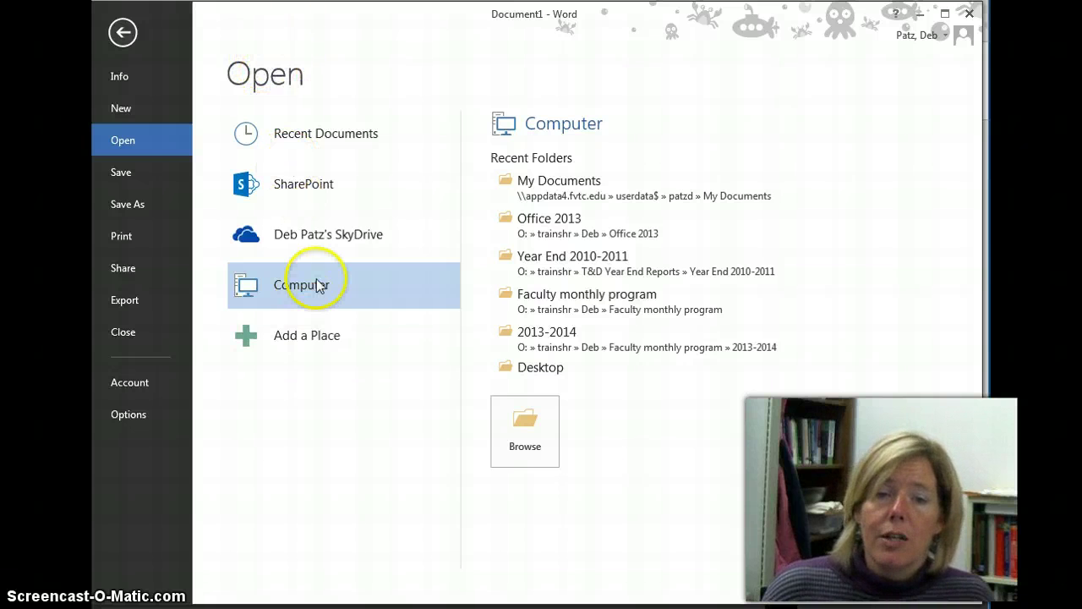
click(530, 414)
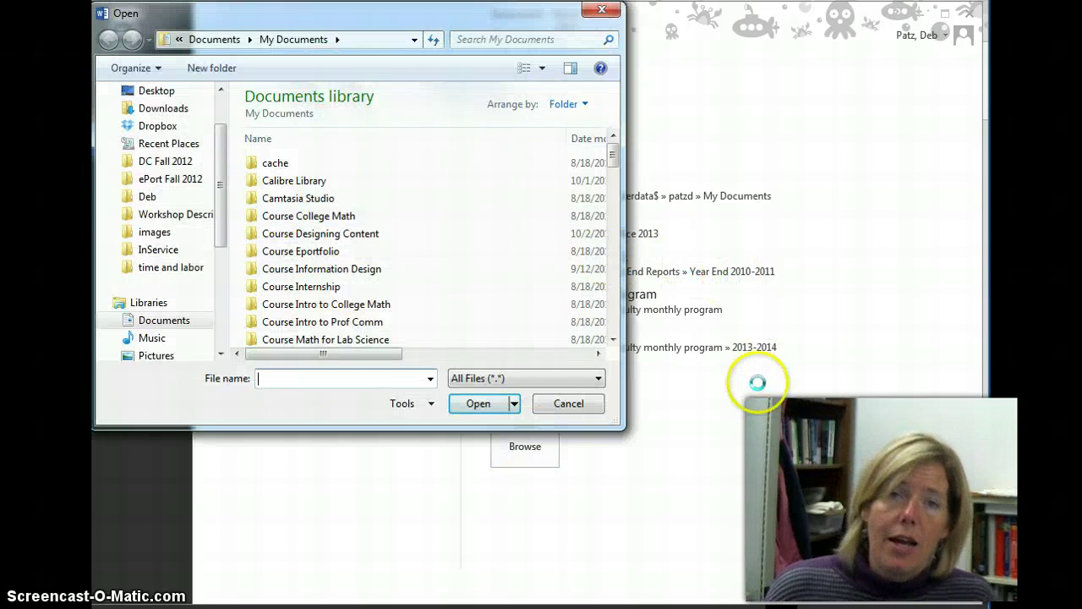
mouse_move(616, 151)
mouse_down()
mouse_move(616, 166)
mouse_move(620, 136)
mouse_up()
drag(218, 227, 233, 161)
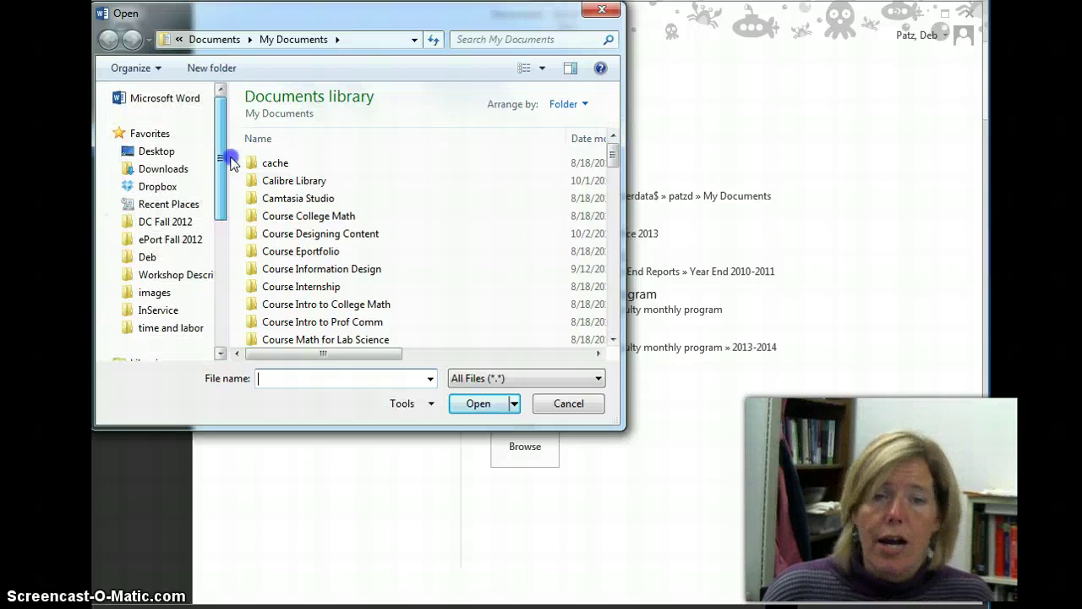
click(567, 404)
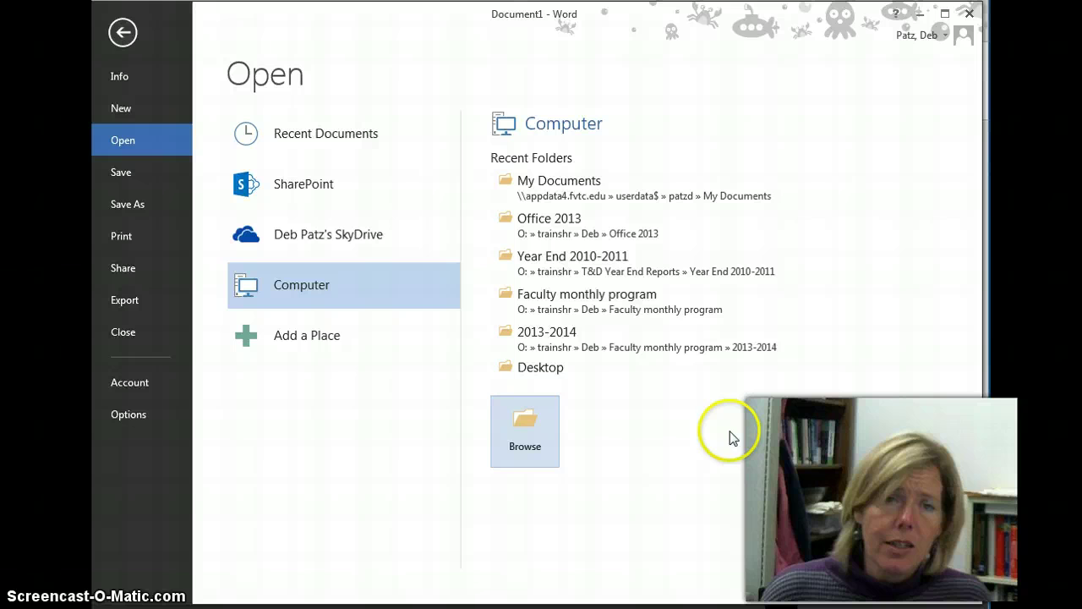
Step: In Word Options, choose the Stars Office background and Light Gray Office theme, then confirm with OK
click(123, 34)
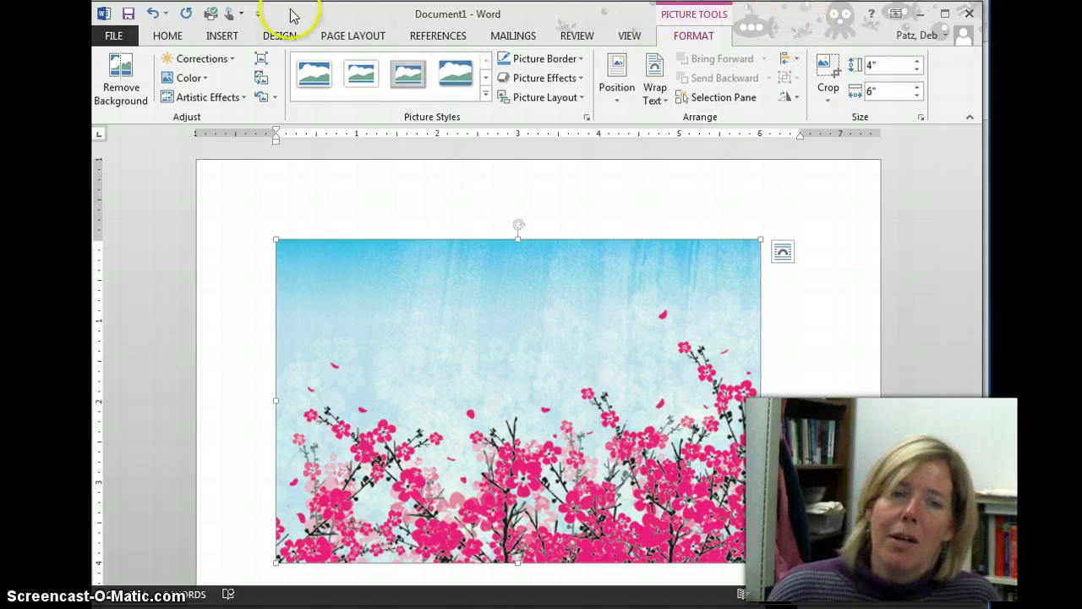
click(115, 36)
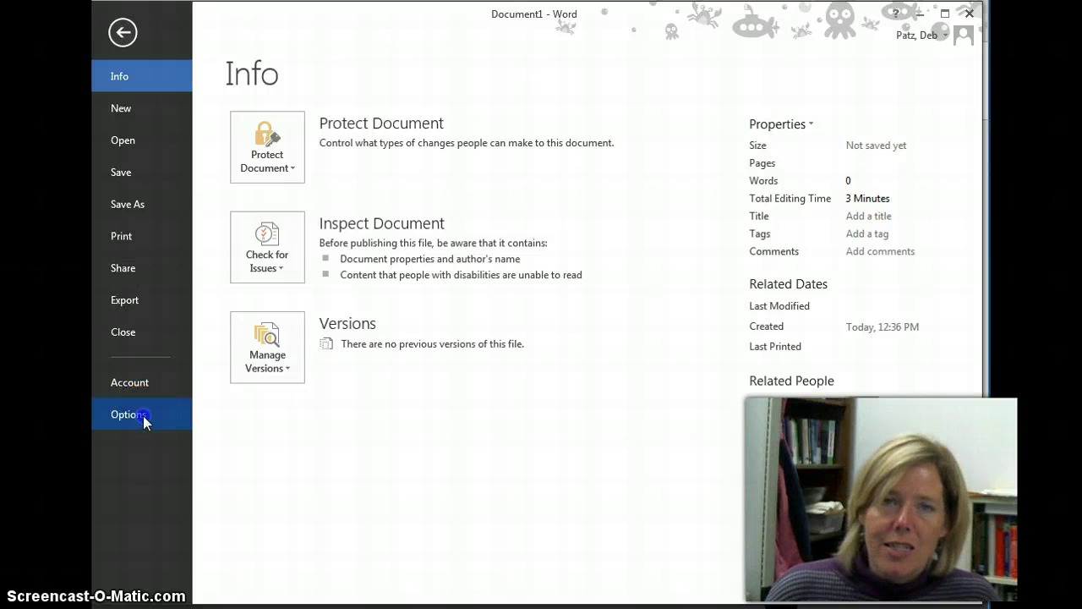
click(142, 415)
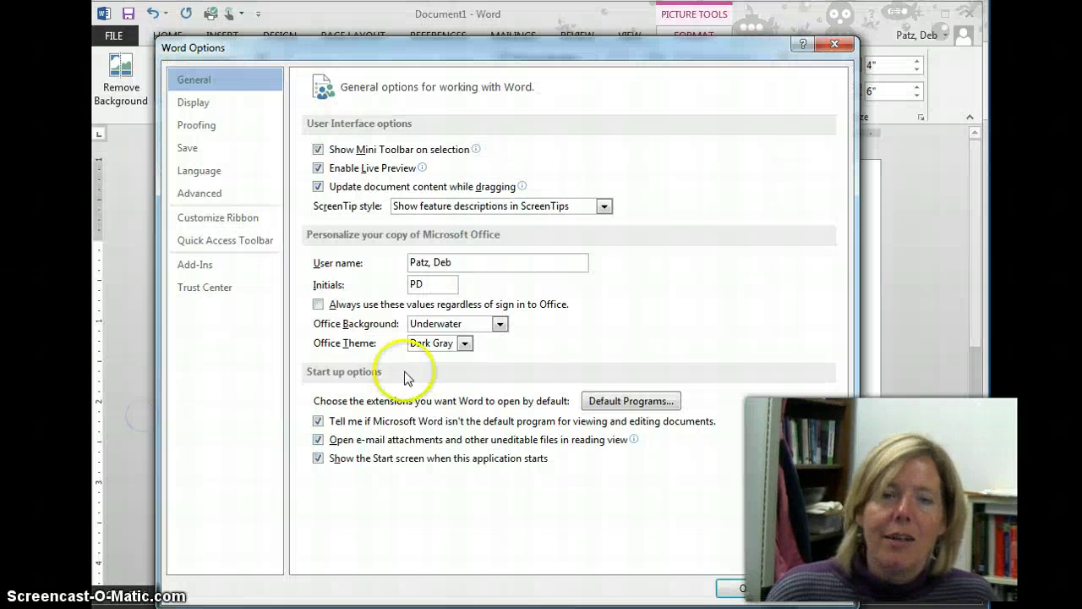
click(500, 324)
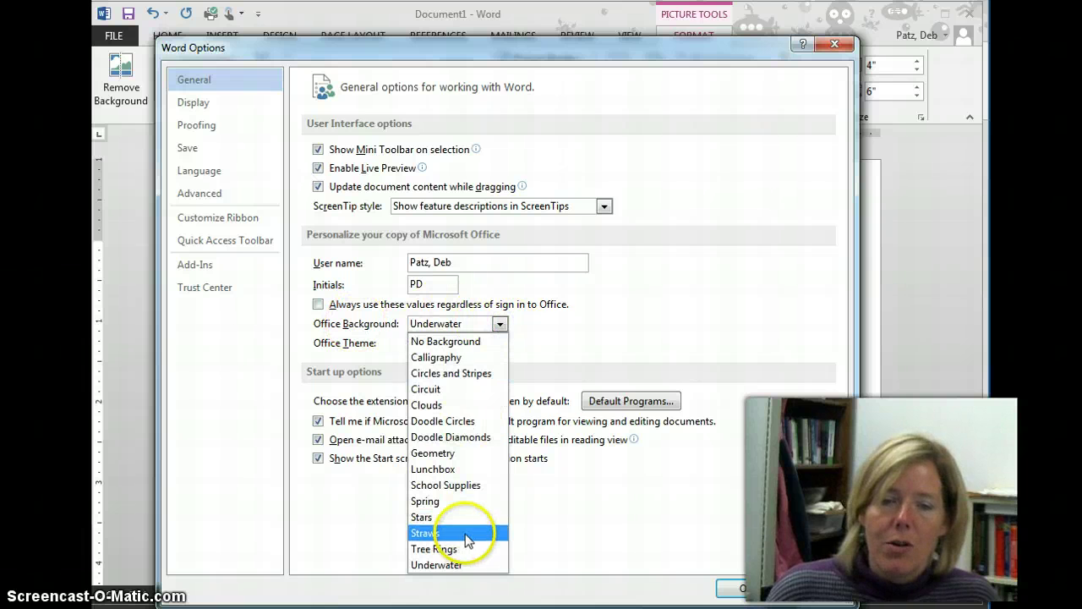
click(444, 519)
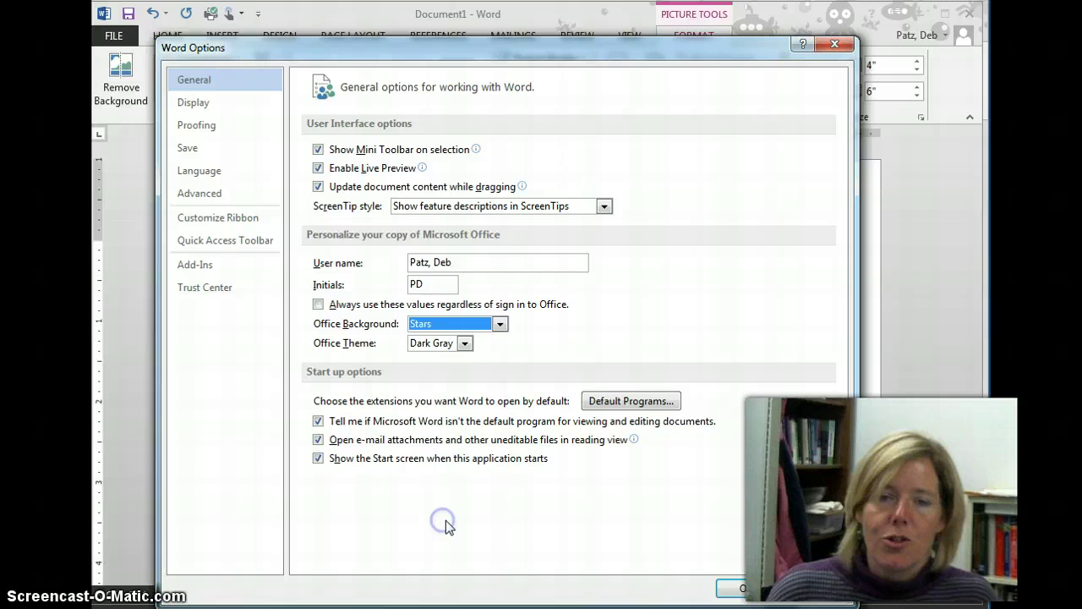
click(465, 343)
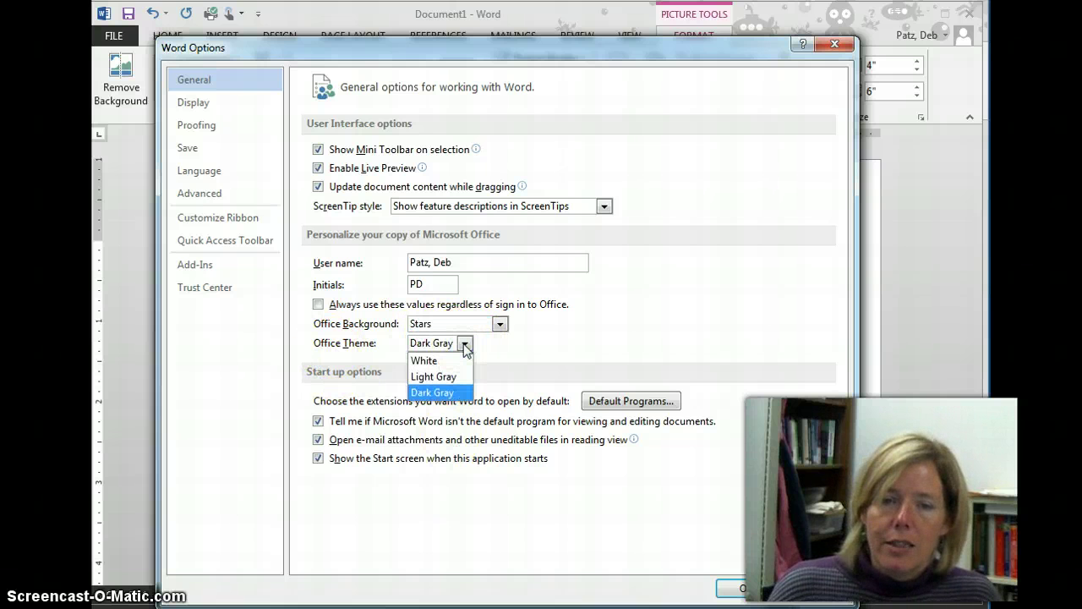
click(455, 376)
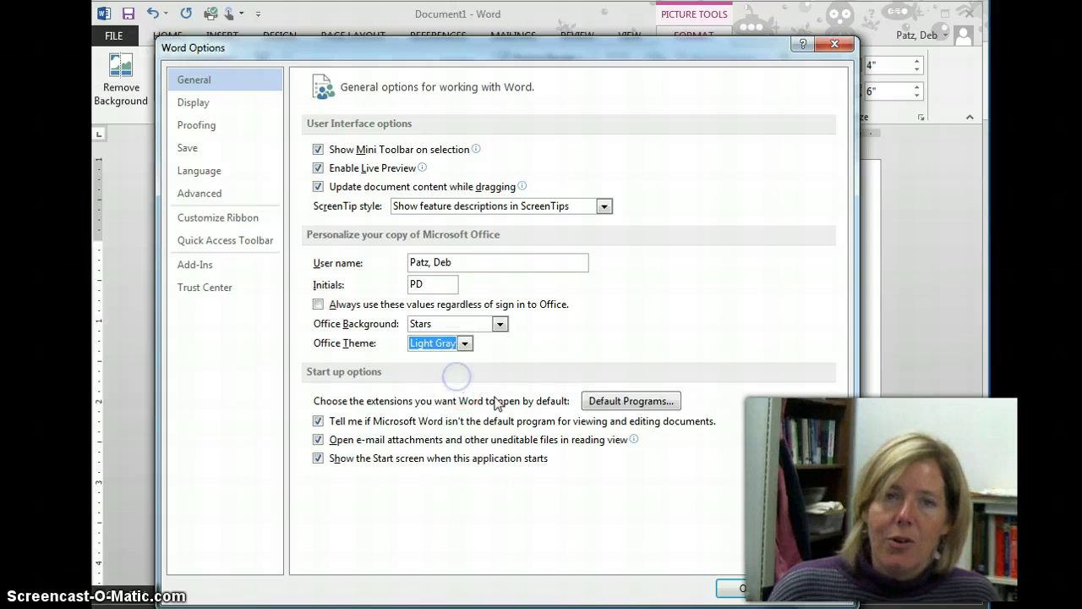
click(466, 346)
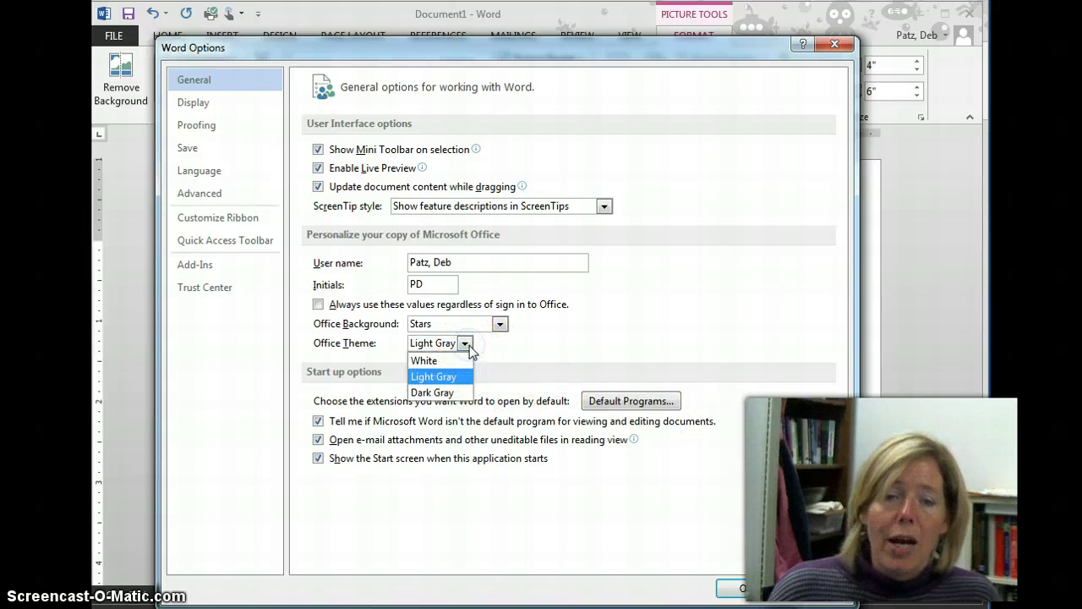
click(522, 186)
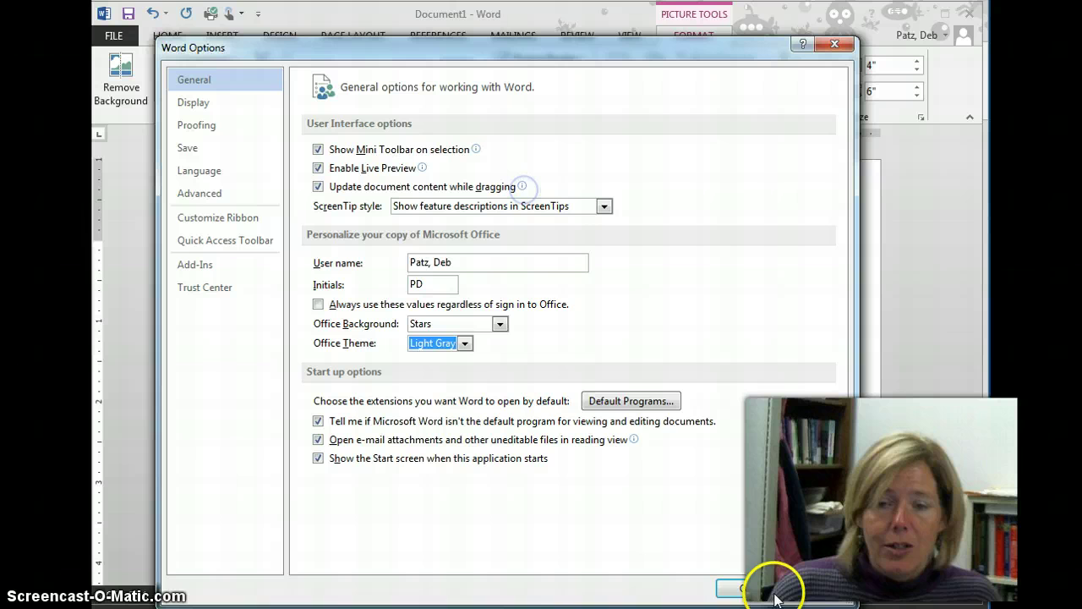
click(744, 590)
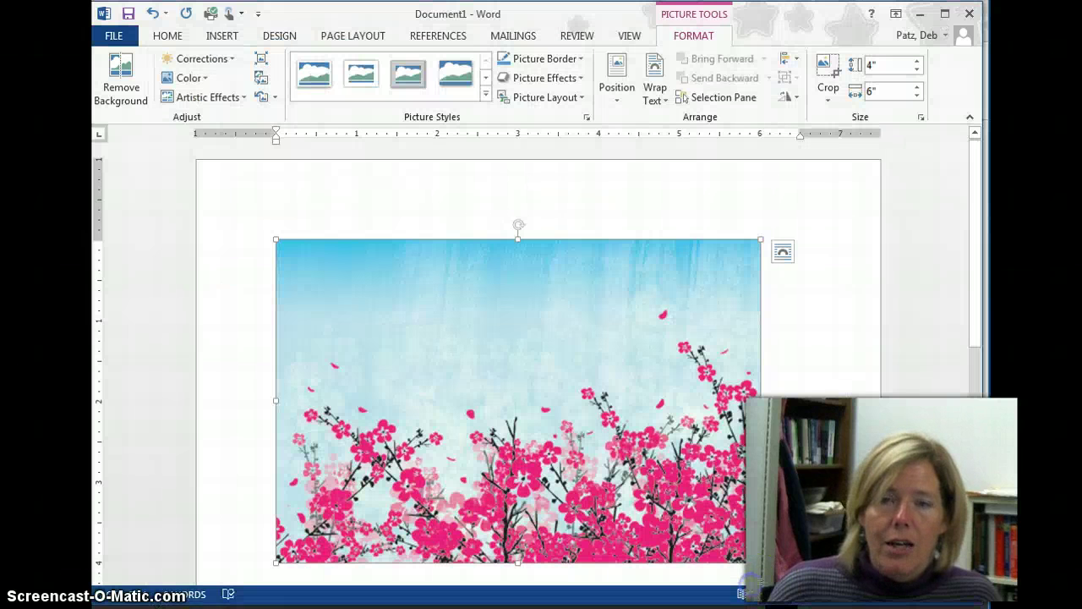